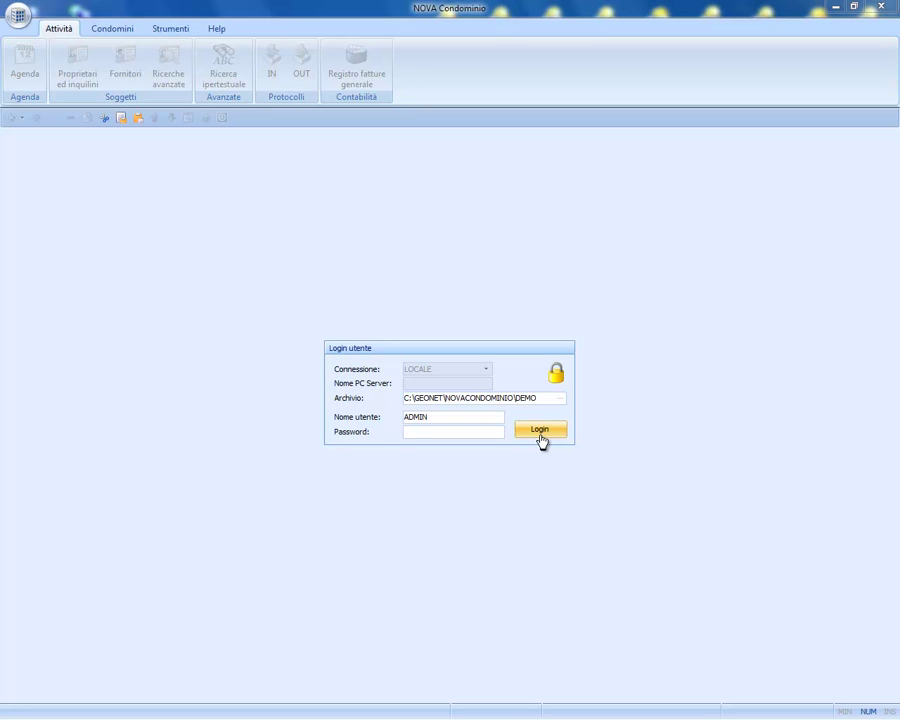
Step: Log in to the DEMO archive as ADMIN and open the advanced condominium management
click(540, 430)
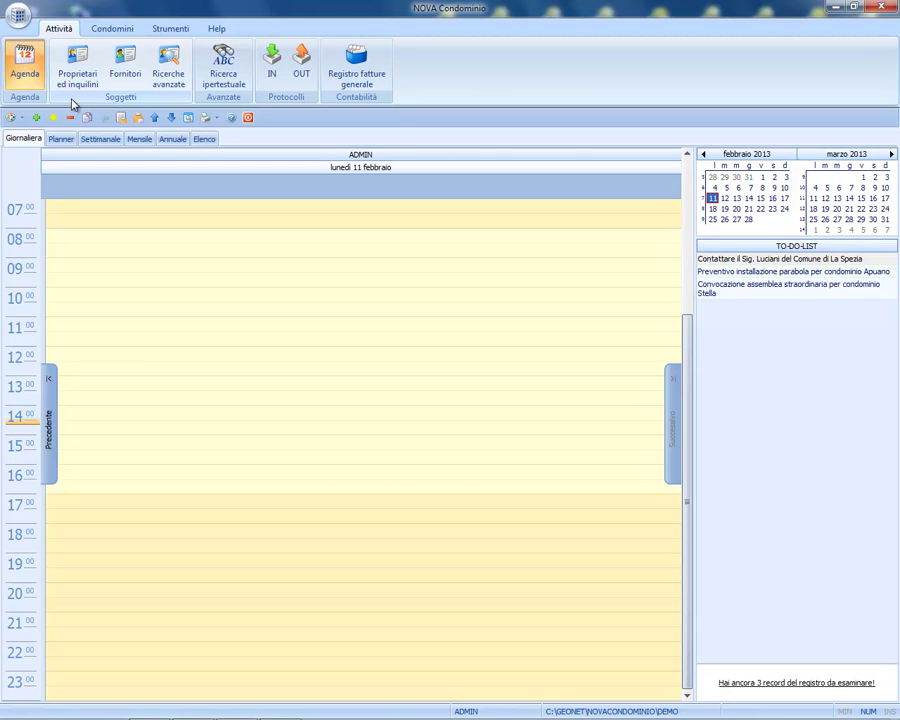
click(114, 30)
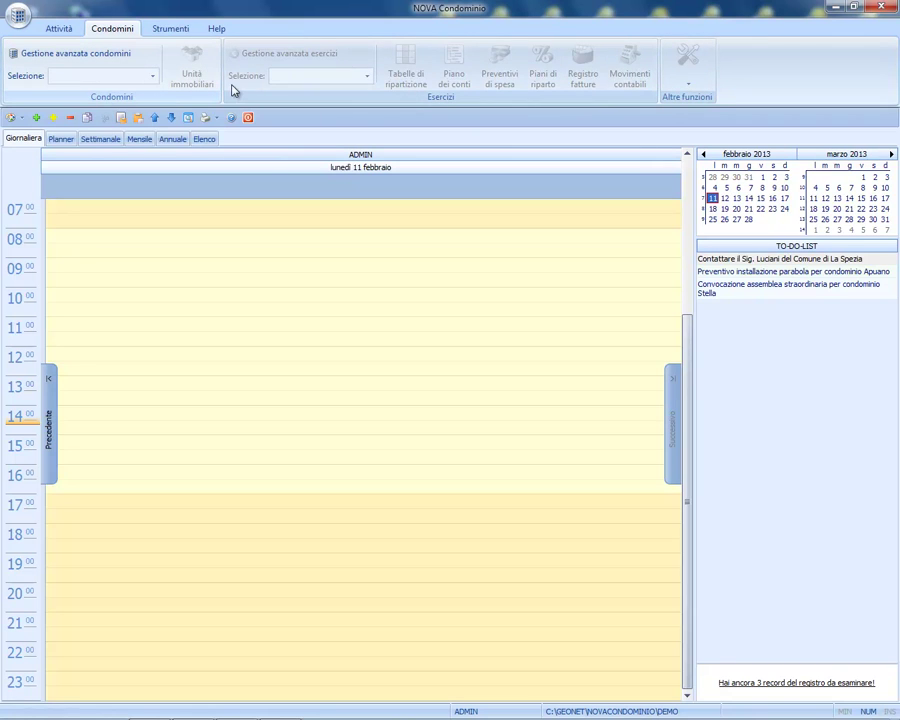
click(101, 56)
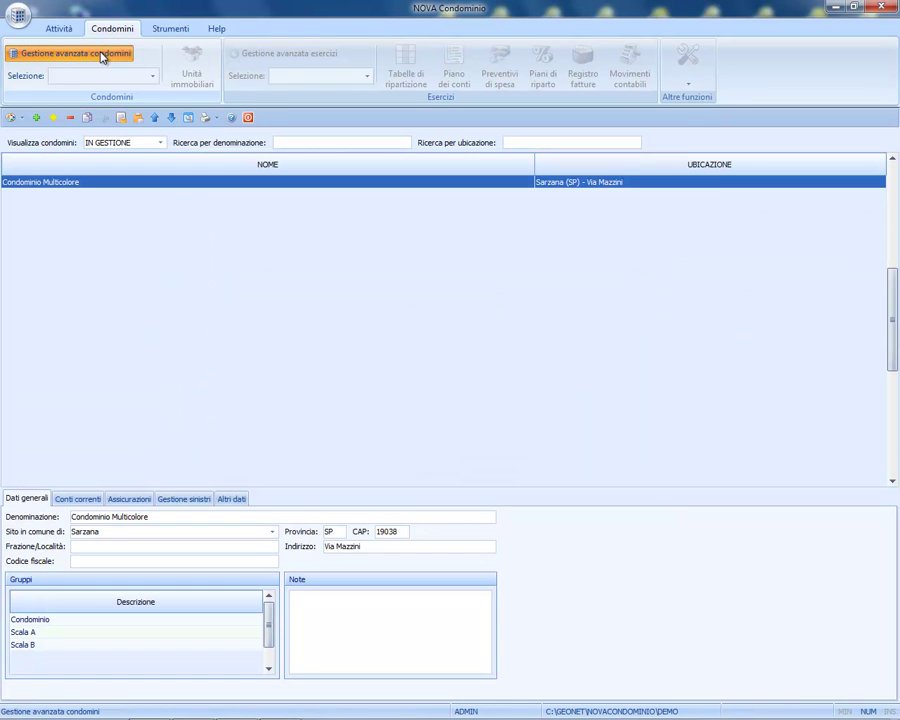
Step: Create the condominium "Condominio Valleverde" with 6 property units, Foglio 40, Mappale 15 and a financial year opening on 01/01/2013
click(35, 118)
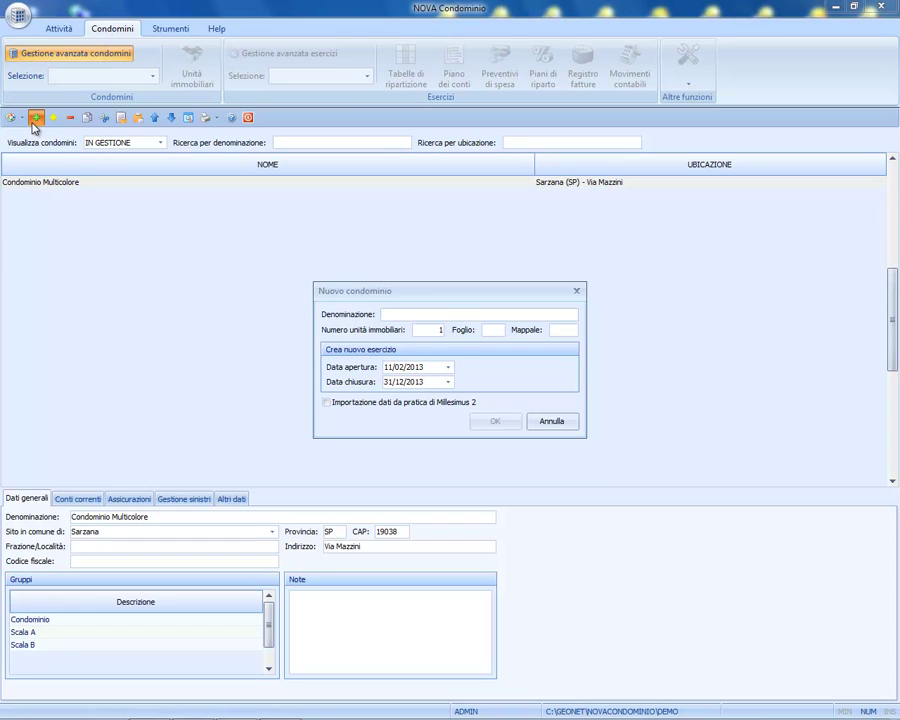
text(Condominio Va)
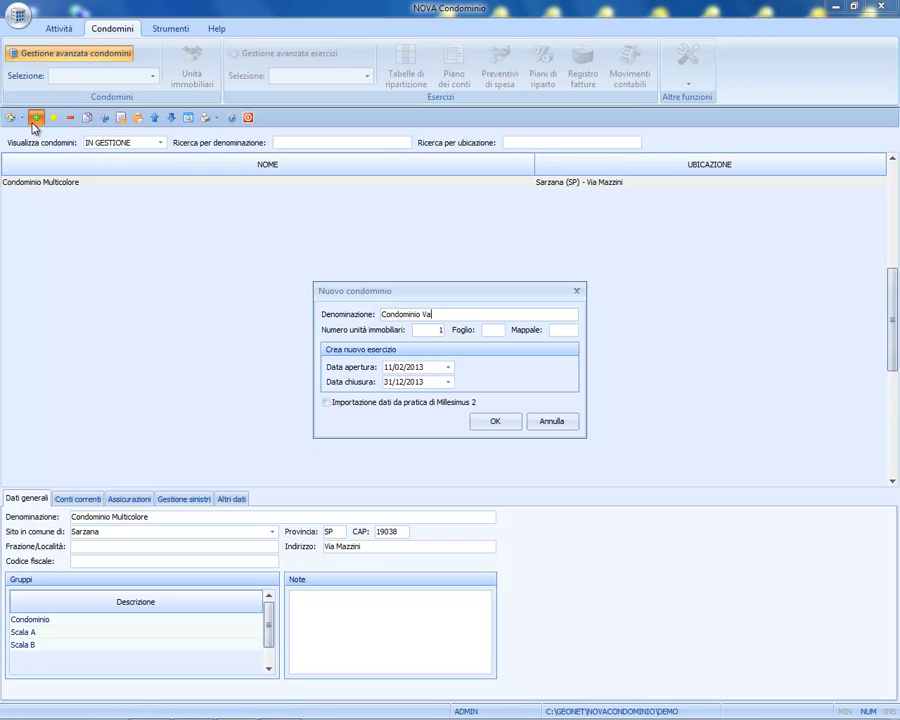
text(lleverde)
key(Tab)
text(6)
click(493, 331)
text(15)
click(437, 366)
text(01/)
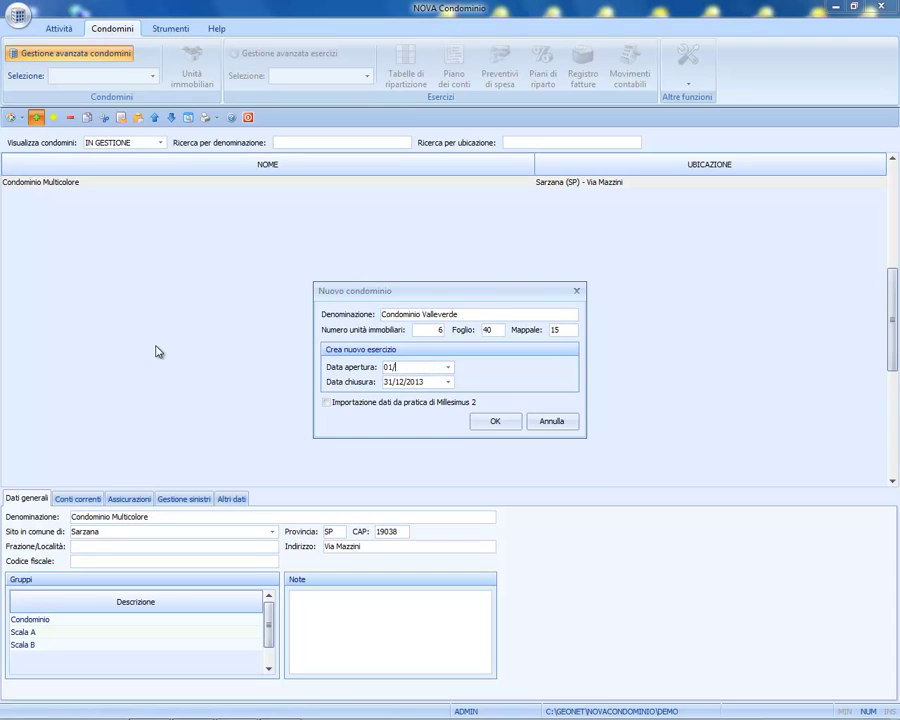
text(01/2013)
click(493, 423)
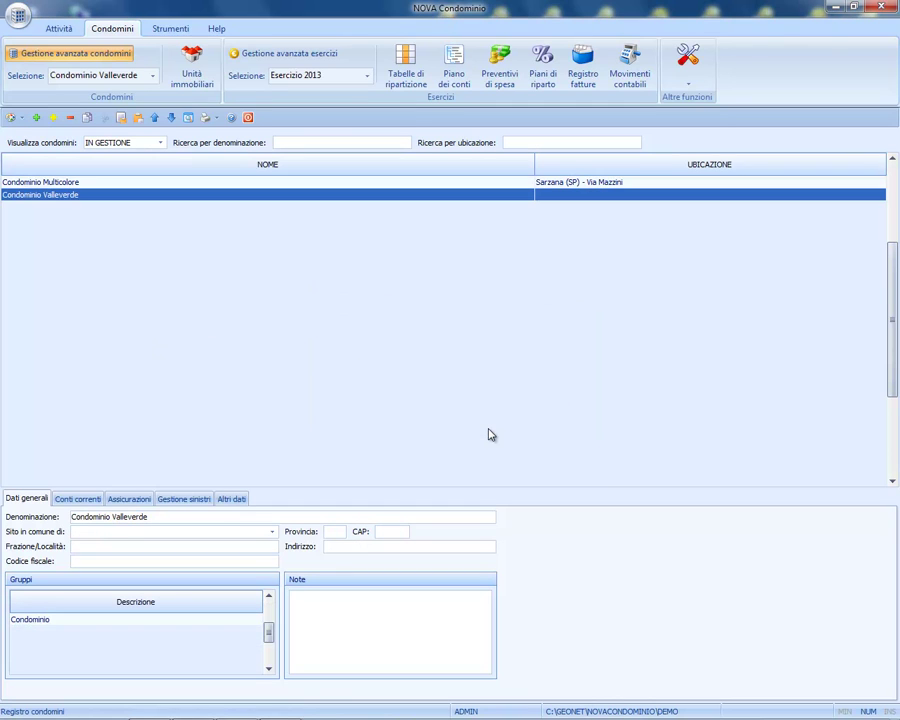
Step: Set Condominio Valleverde's municipality to Roma and enter its street address
click(195, 532)
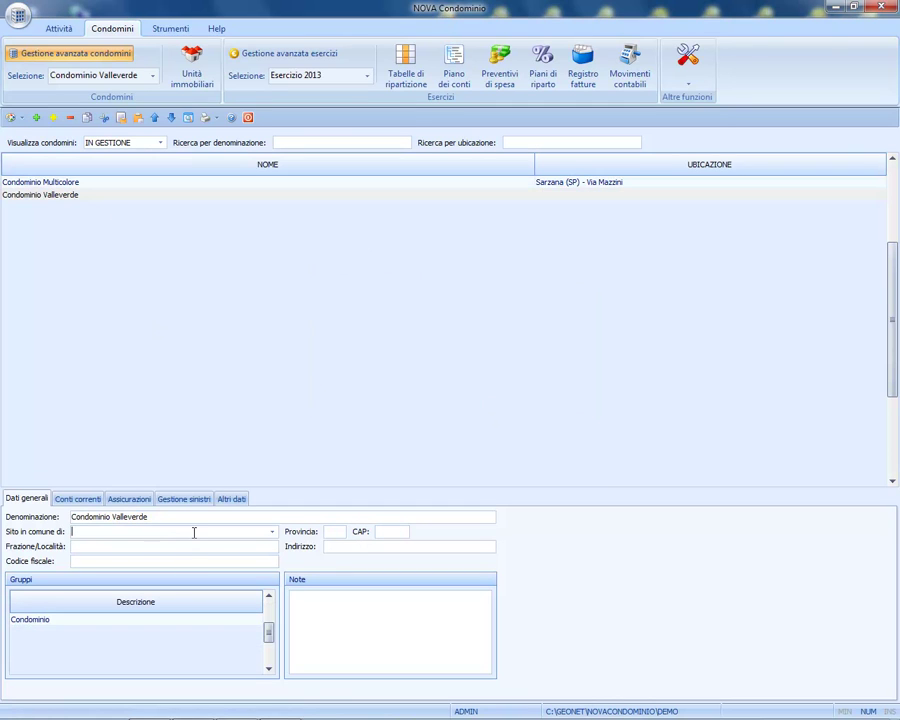
text(Roma)
key(Tab)
key(Tab)
key(Tab)
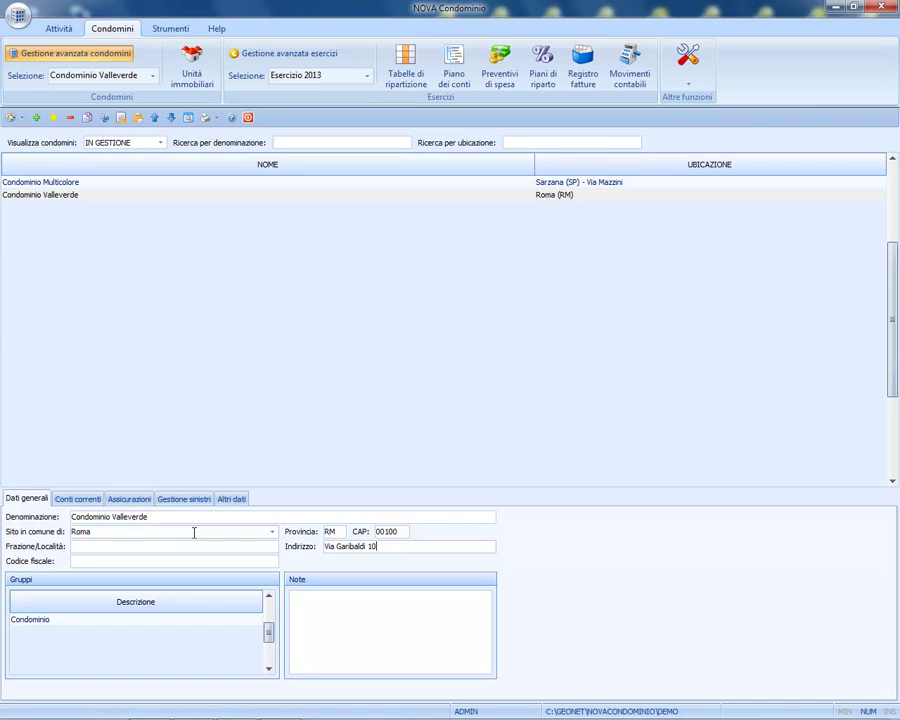
text(Via Garibaldi 10)
click(167, 277)
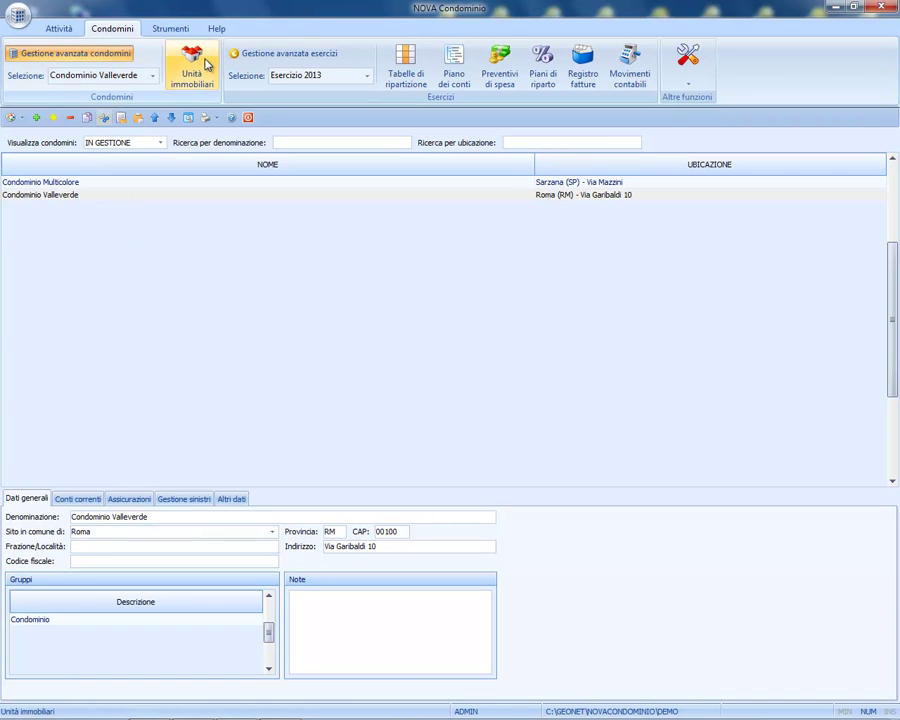
Step: Open the property units of Condominio Valleverde and look through all the units in the list
click(205, 64)
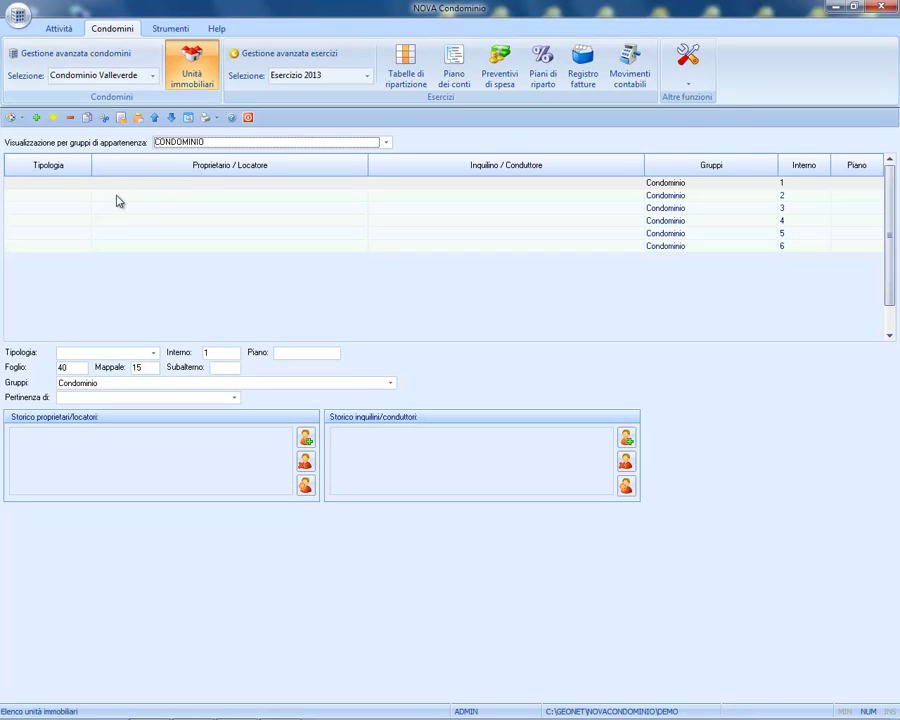
click(120, 186)
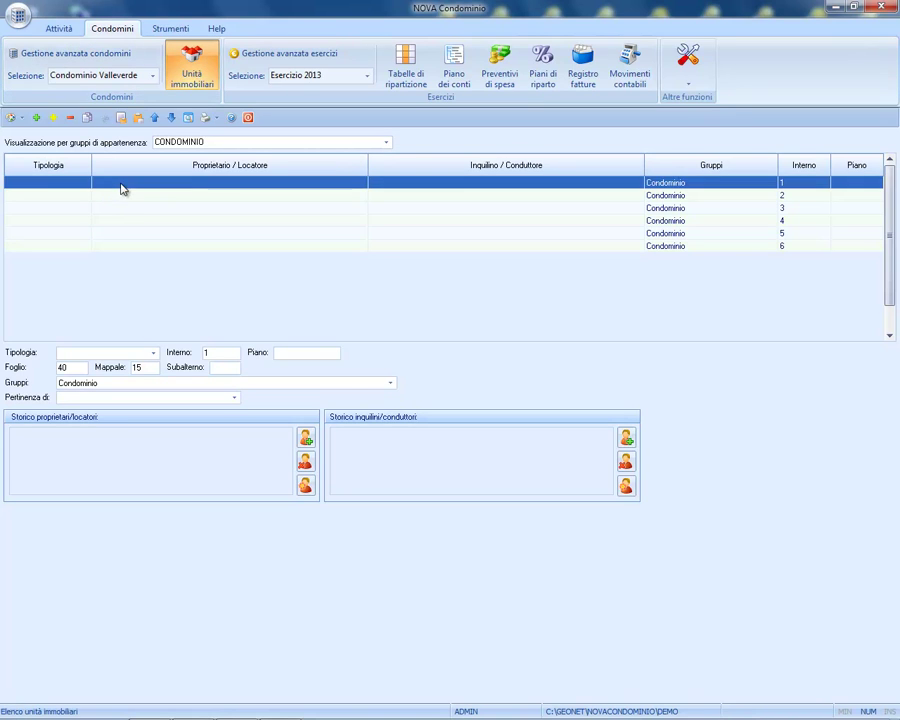
key(Down)
key(Down)
key(Down)
key(Down)
key(Down)
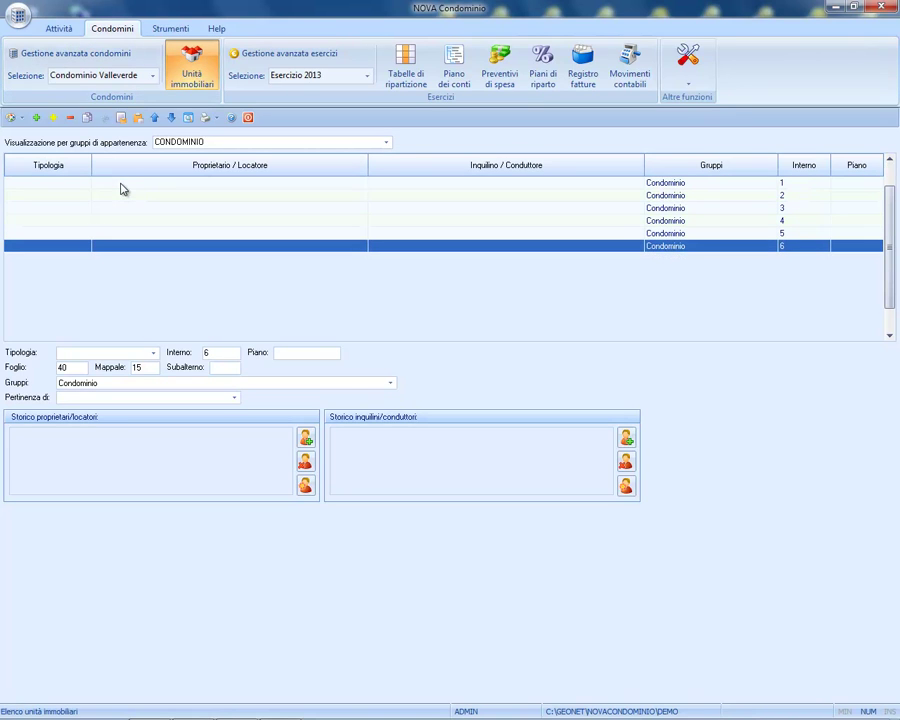
Step: Set unit 1 to type Abitazione, Piano "terra" and Subalterno 1
click(121, 186)
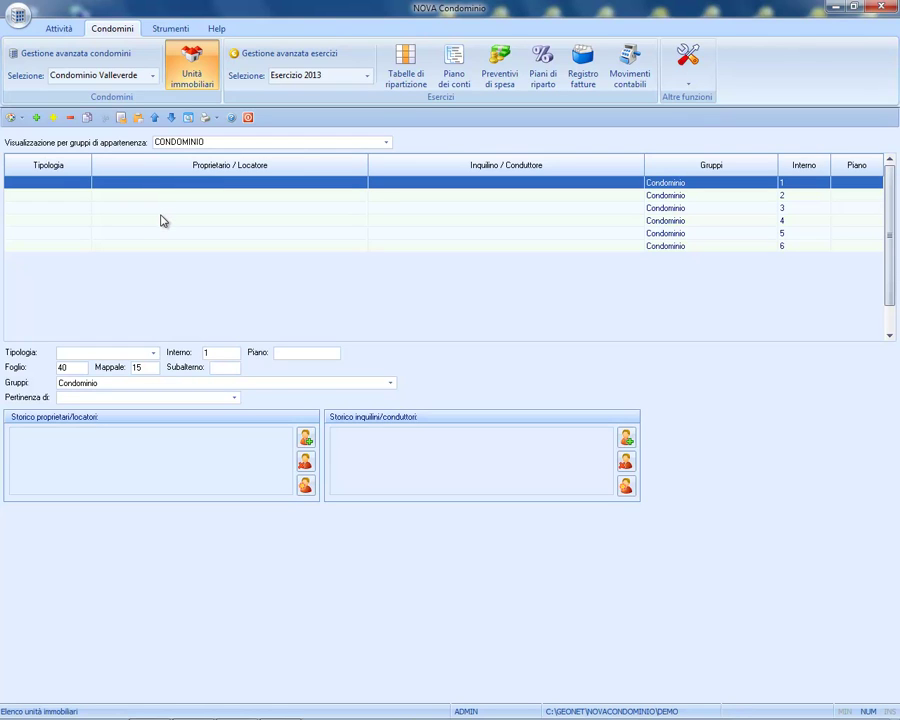
click(152, 353)
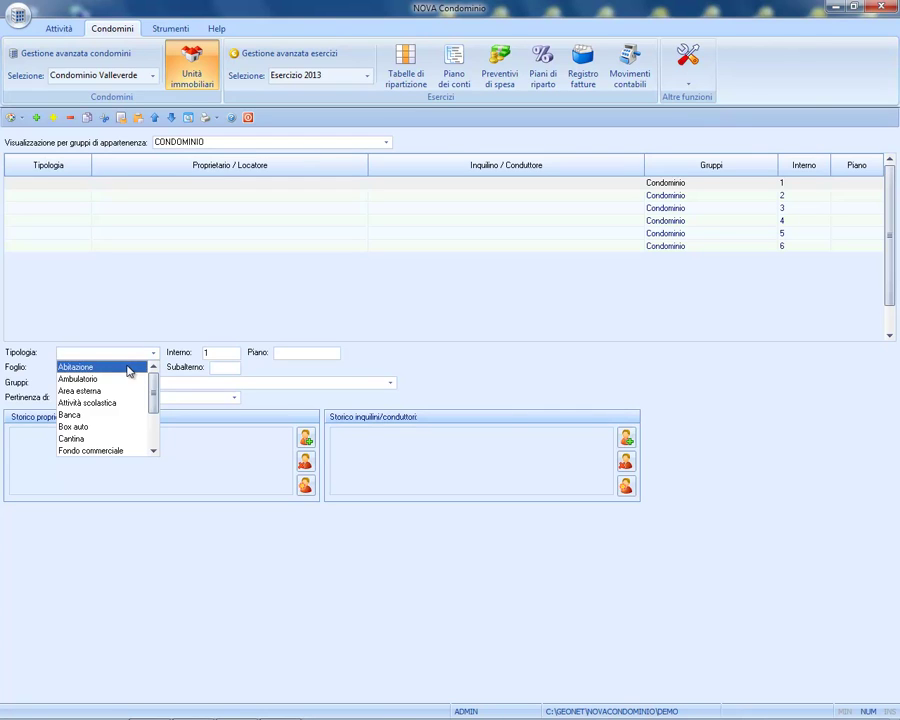
click(128, 367)
click(230, 353)
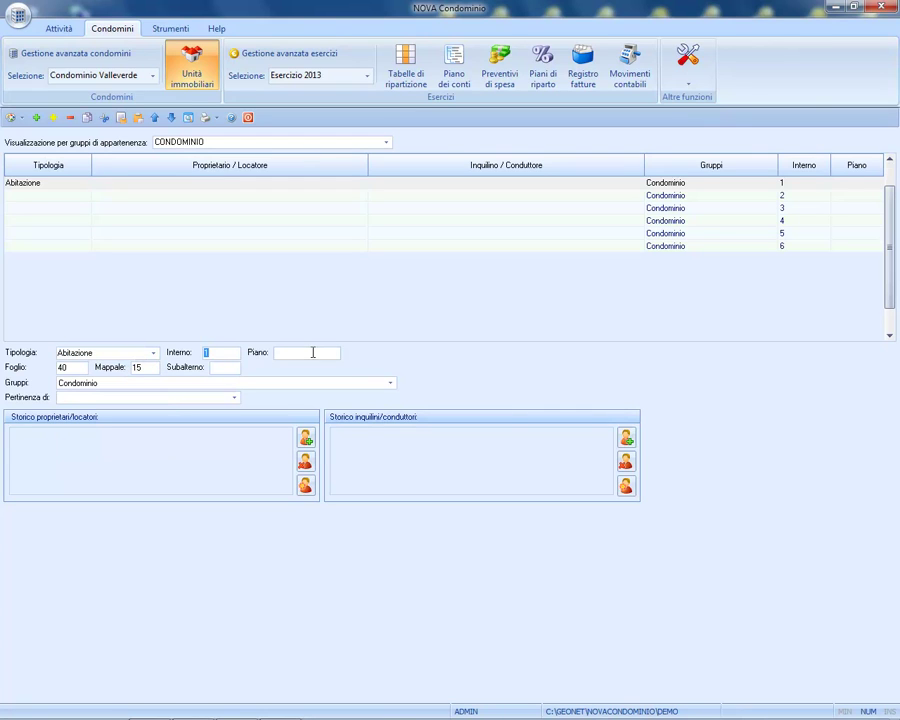
click(313, 352)
text(terra)
key(Tab)
text(1)
key(Tab)
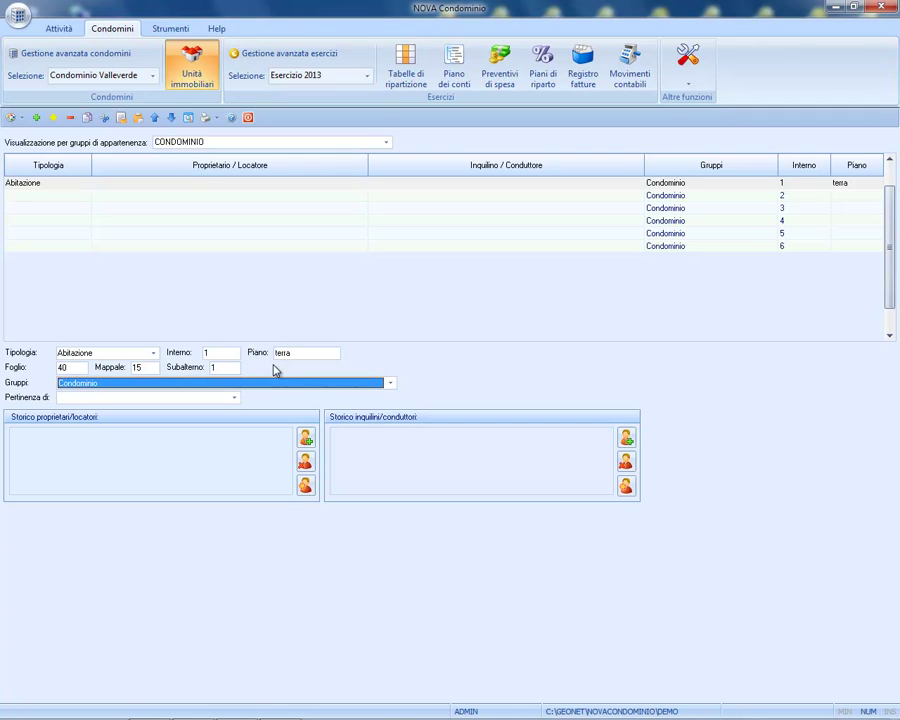
Step: Register a new person as unit 1's owner from 01/01/2013, entering surname, first name, birthplace Roma and date of birth
click(306, 441)
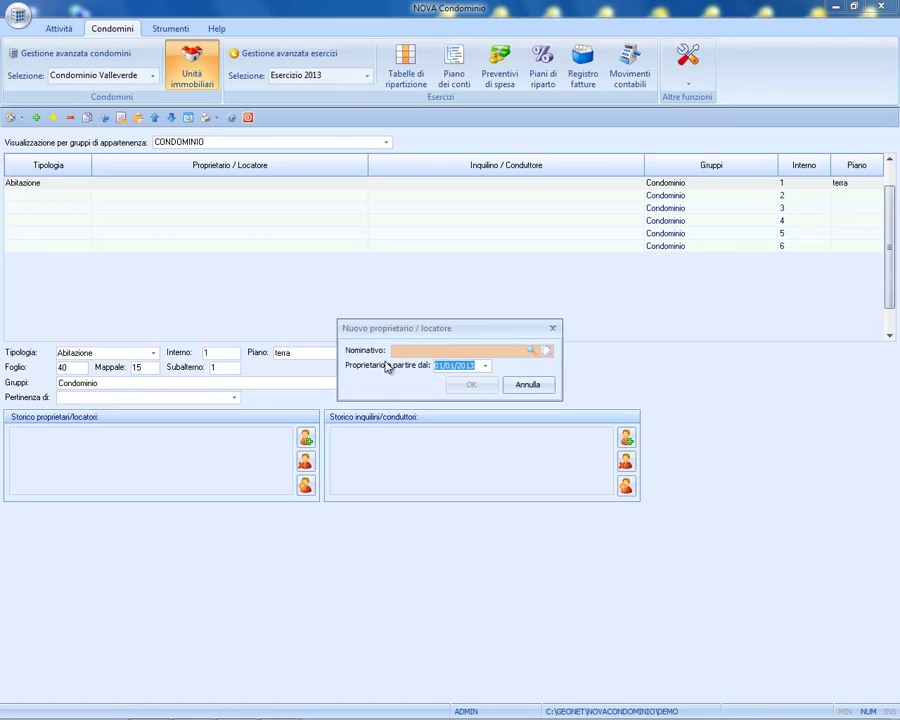
click(545, 356)
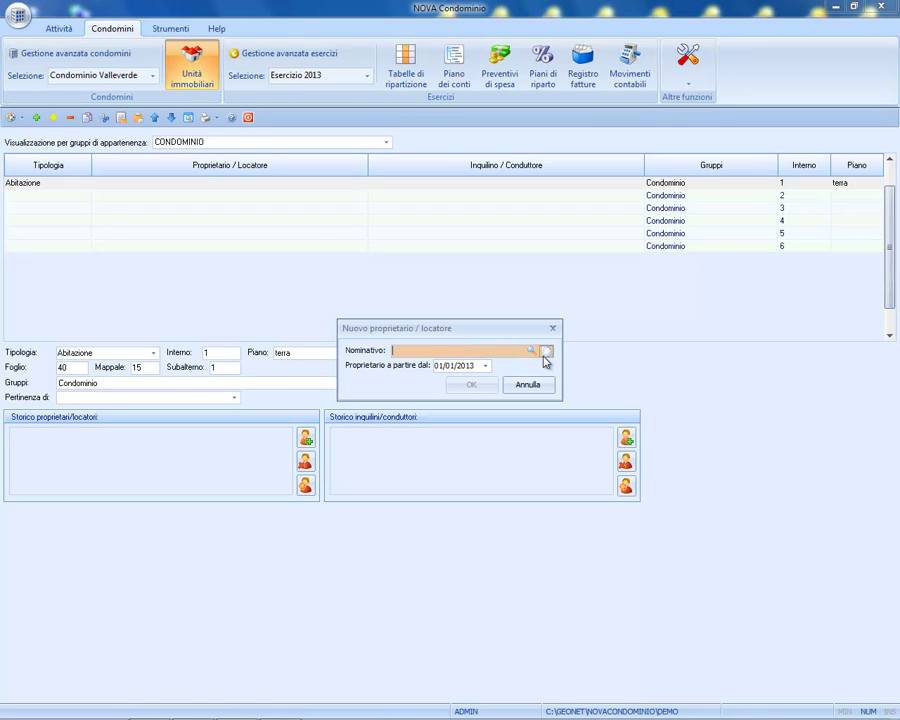
click(376, 306)
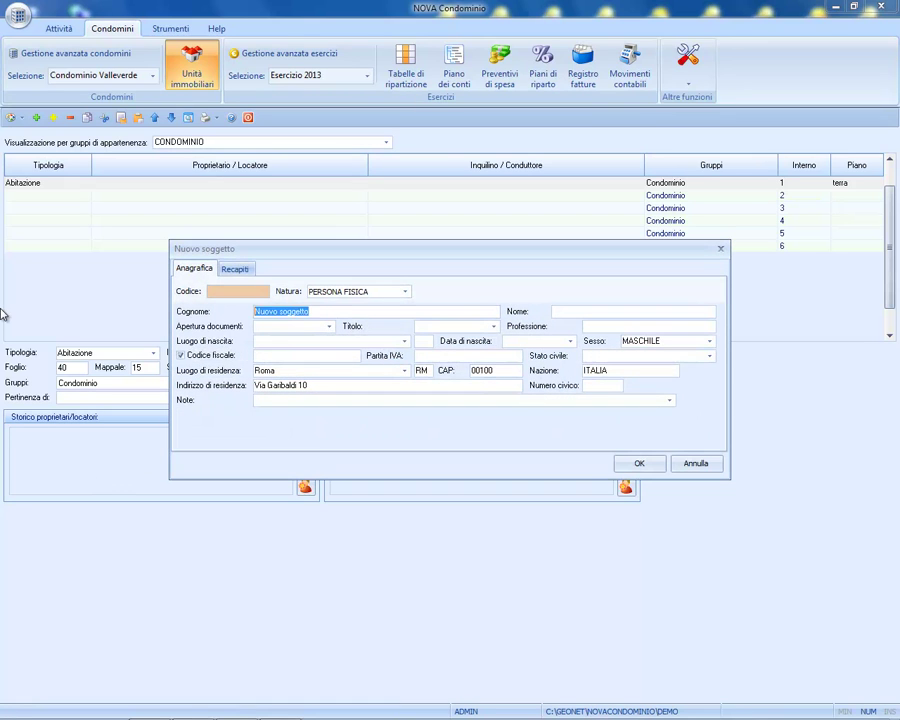
text(Rossi)
key(Tab)
text(Mario)
click(311, 340)
text(Roma)
key(Tab)
text(15/04/1951)
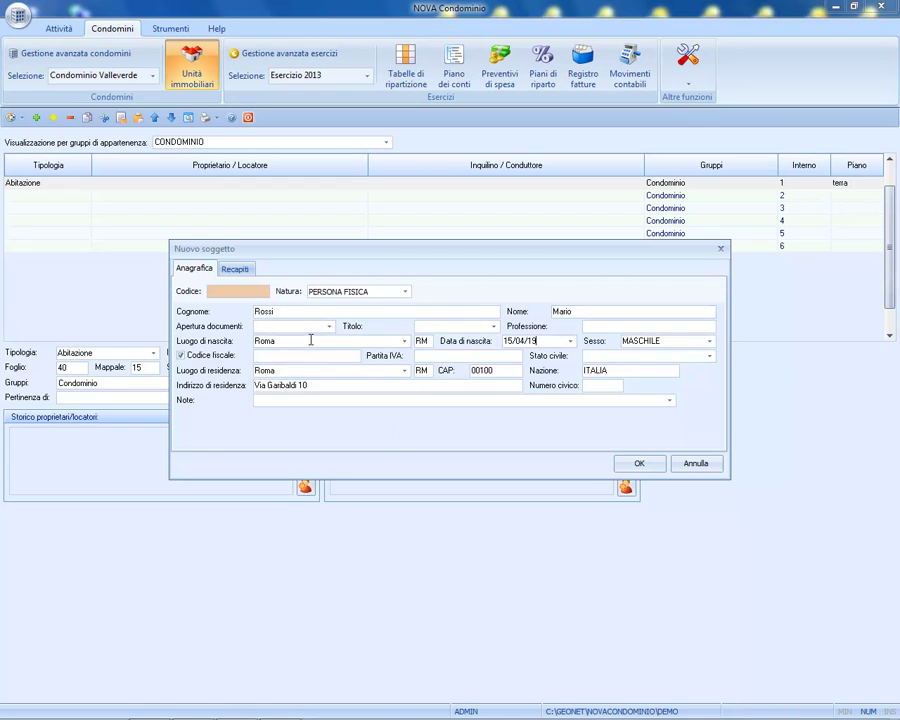
key(Tab)
key(Return)
Step: Review the owner and tenant records of several property units, including the Ambulatorio in unit 4
click(129, 436)
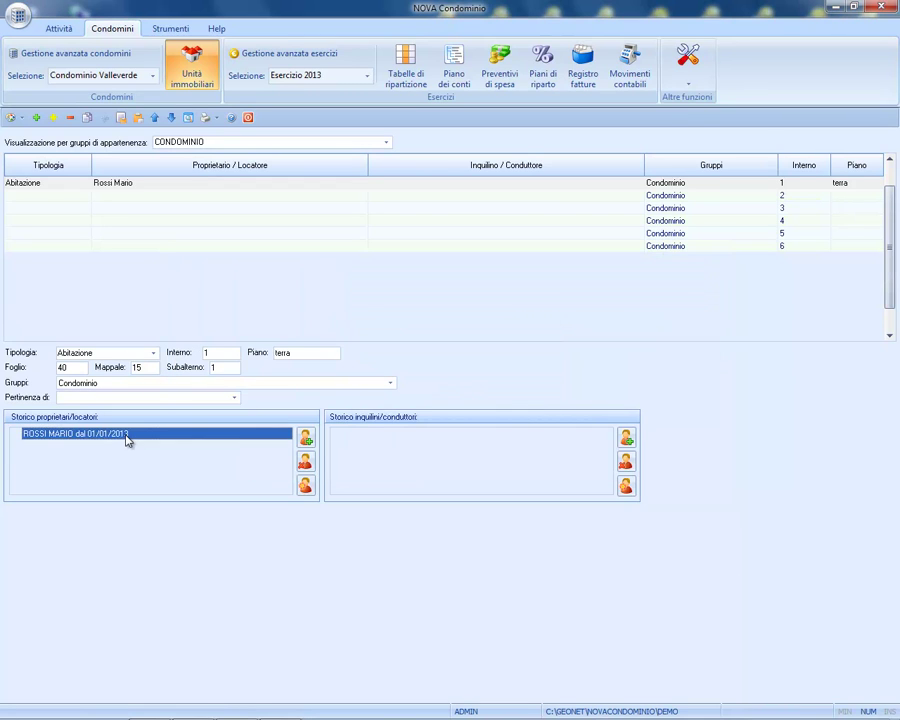
click(92, 233)
click(92, 245)
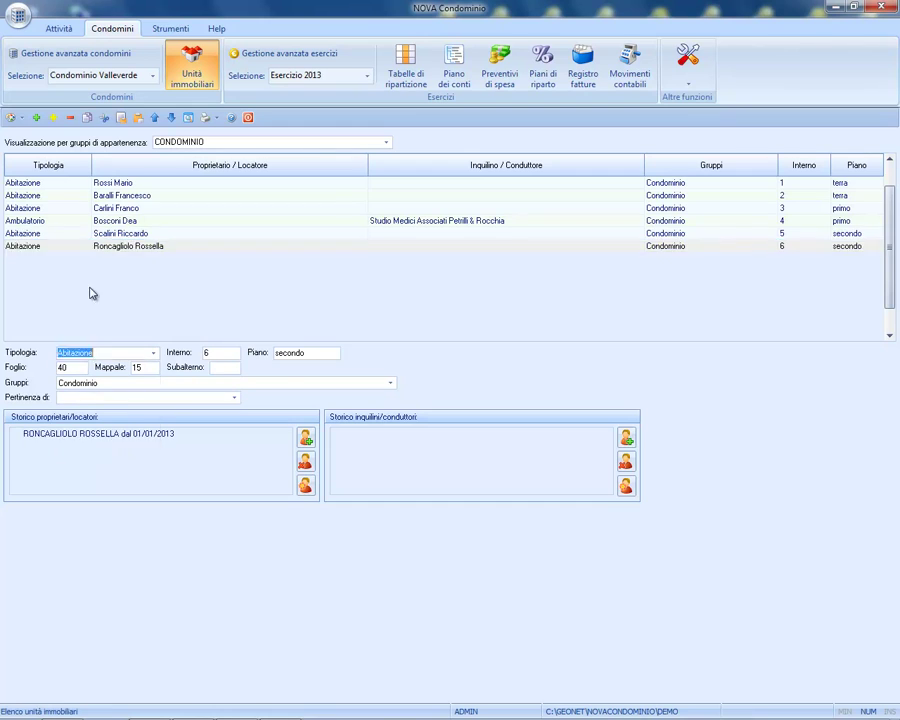
click(88, 195)
click(88, 220)
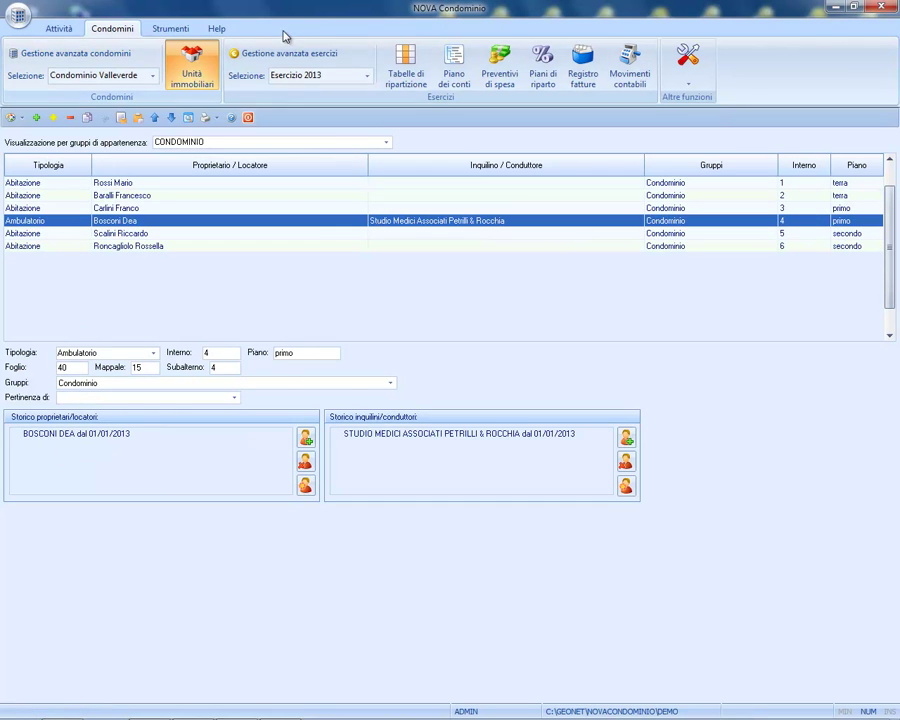
Step: Choose Esercizio 2013 and create distribution table A, "Proprietà generale", for the Condominio group with type STANDARD
click(366, 76)
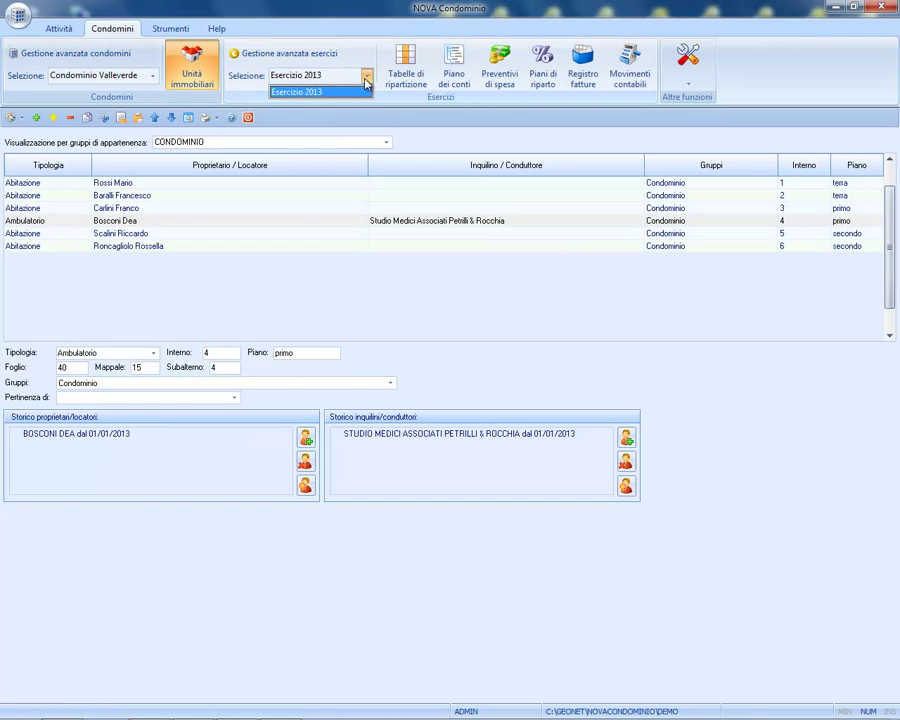
click(340, 90)
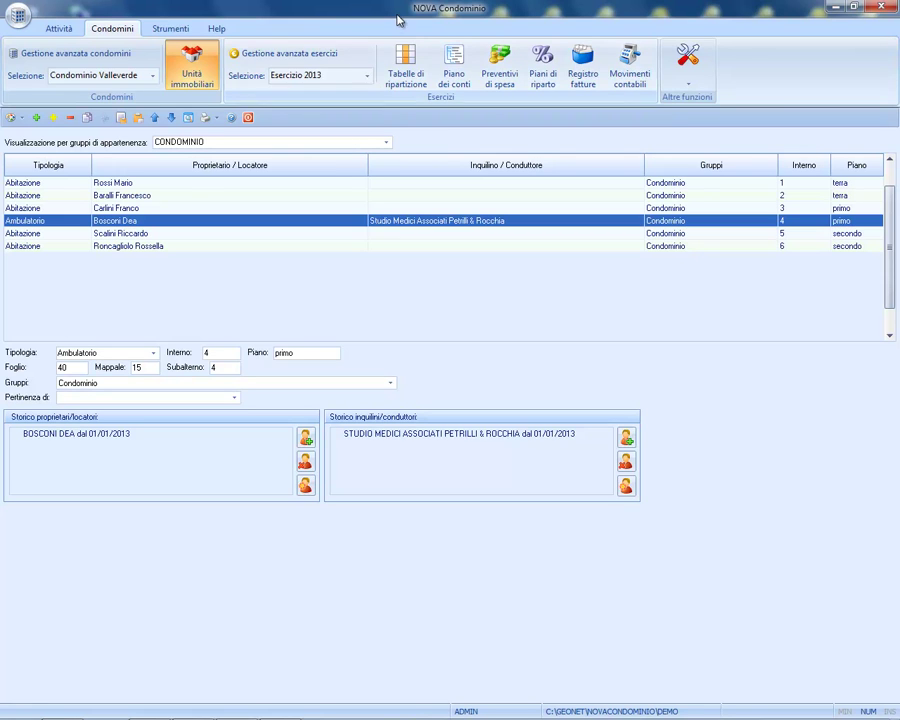
click(408, 64)
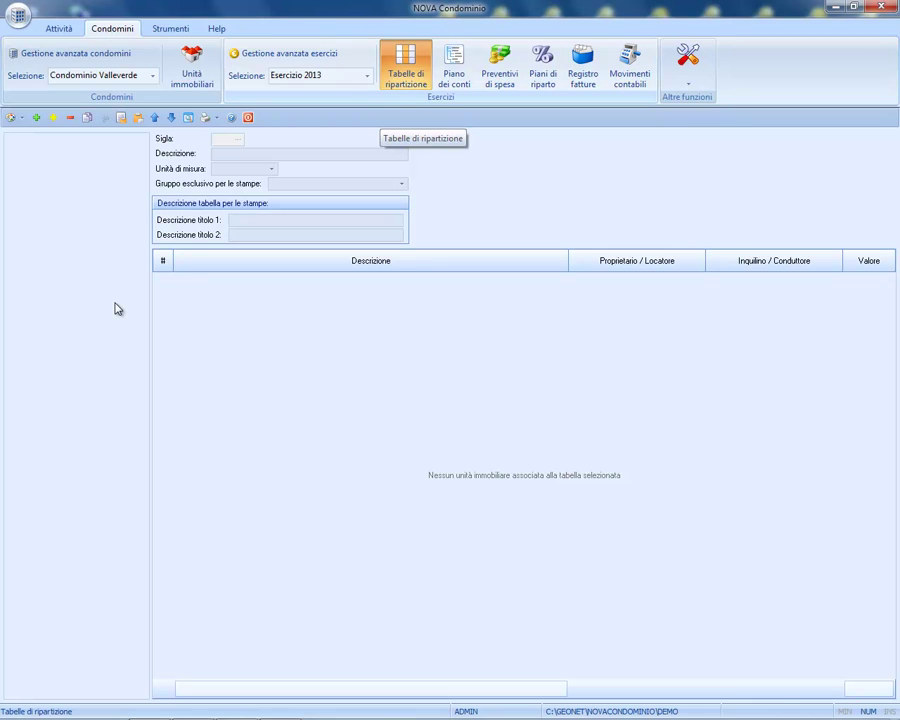
click(36, 117)
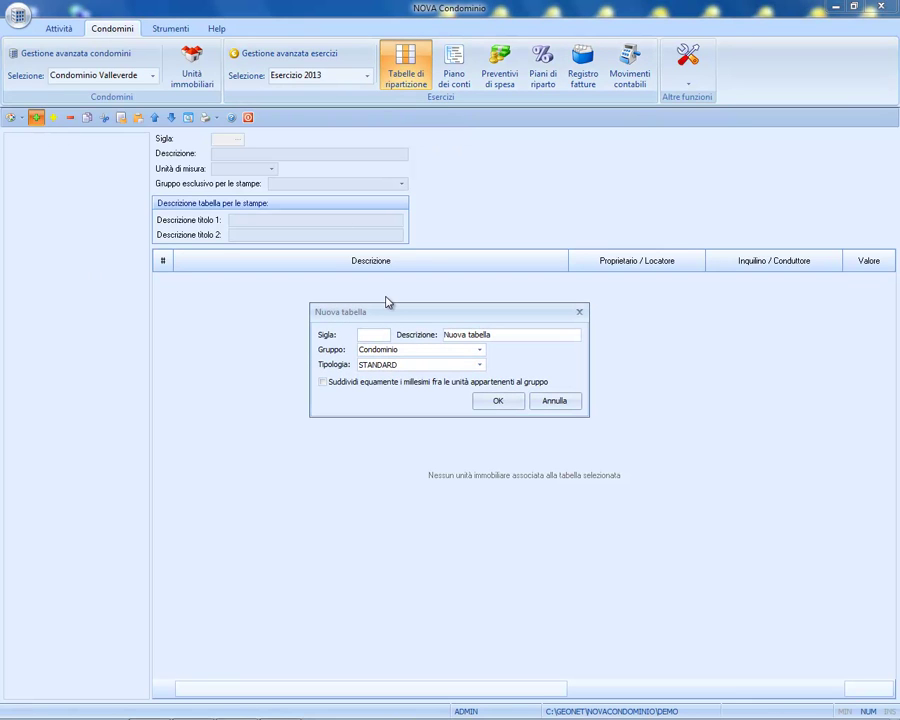
text(A)
key(Tab)
text(Proprietà generale)
click(508, 402)
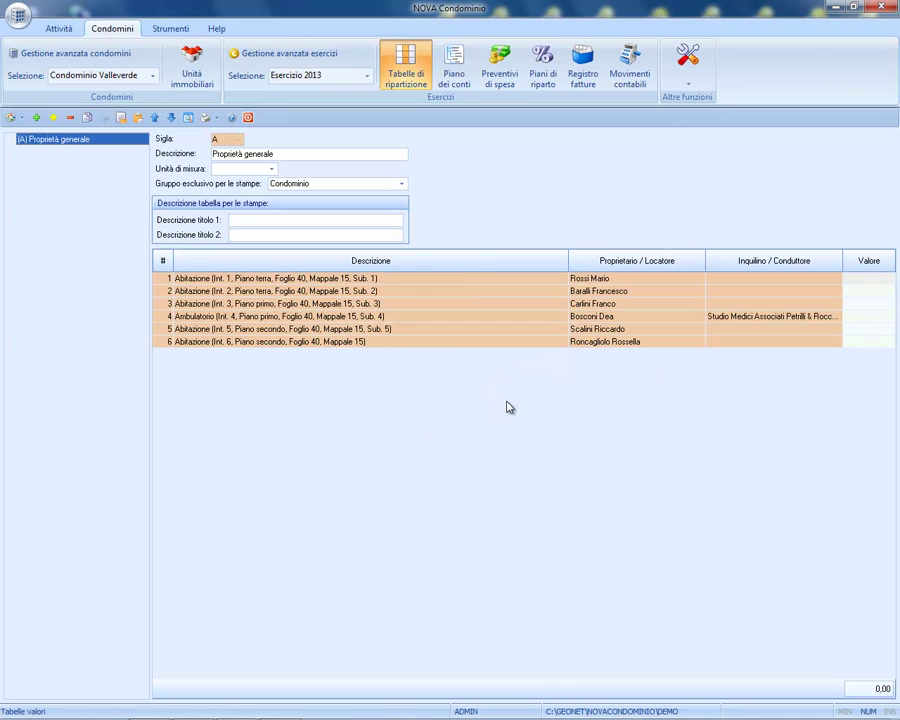
Step: Enter 150, 200, 170, 215, 120 and 145 as the values of units 1 to 6 in the Proprietà generale table
click(868, 280)
text(150)
key(Return)
text(200)
key(Return)
text(1)
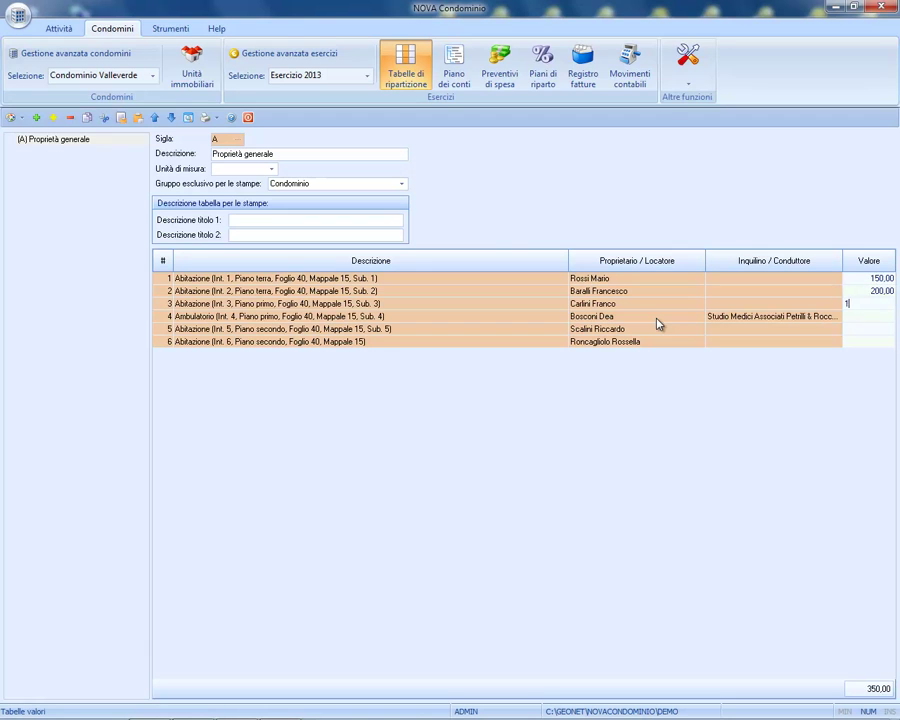
text(70)
key(Return)
text(215)
key(Return)
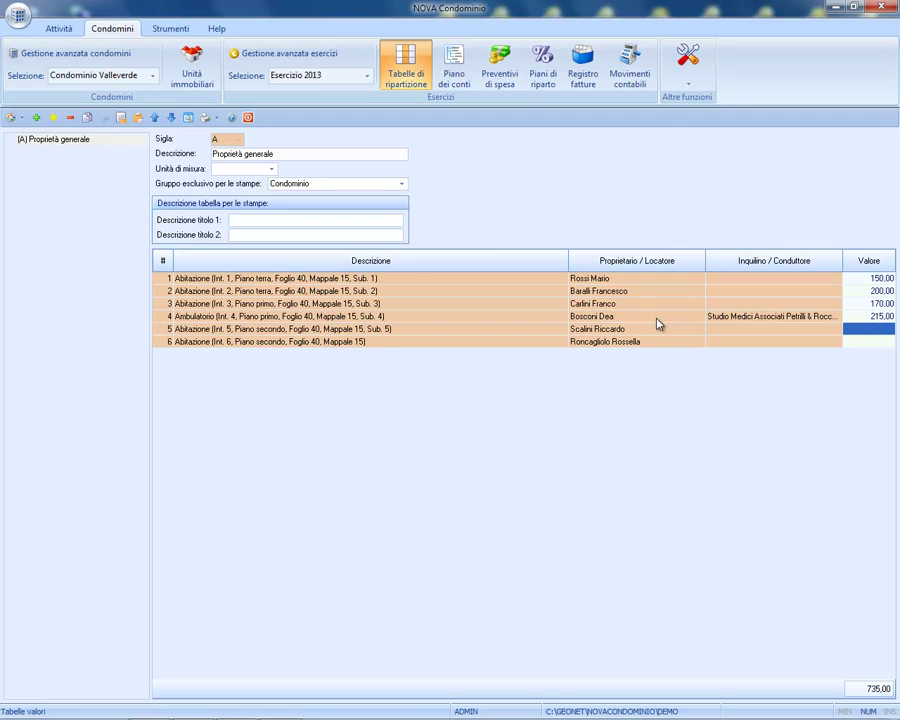
text(120)
key(Return)
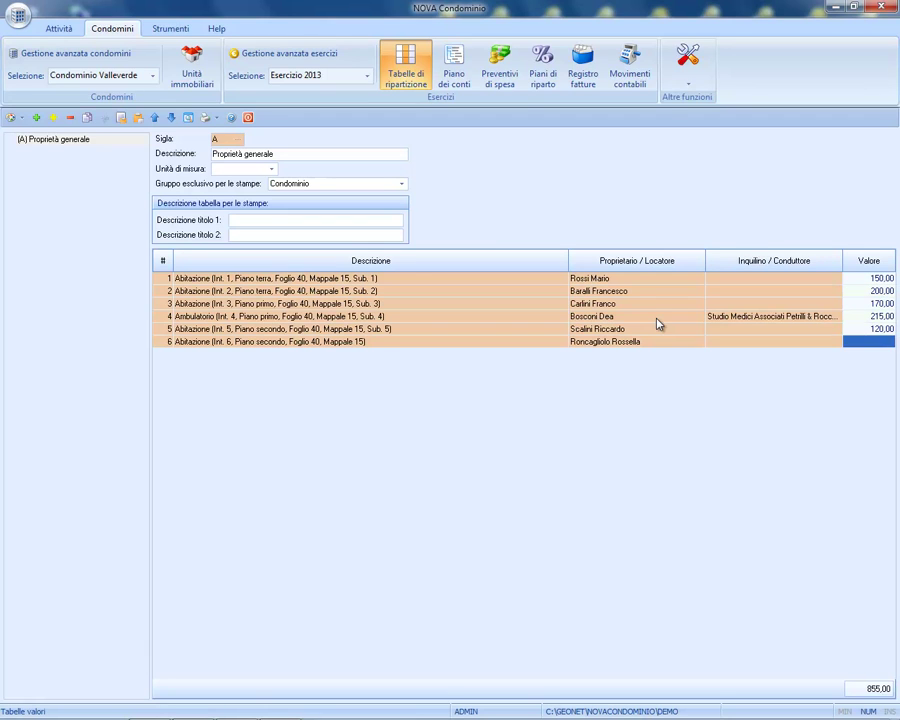
text(145)
key(Return)
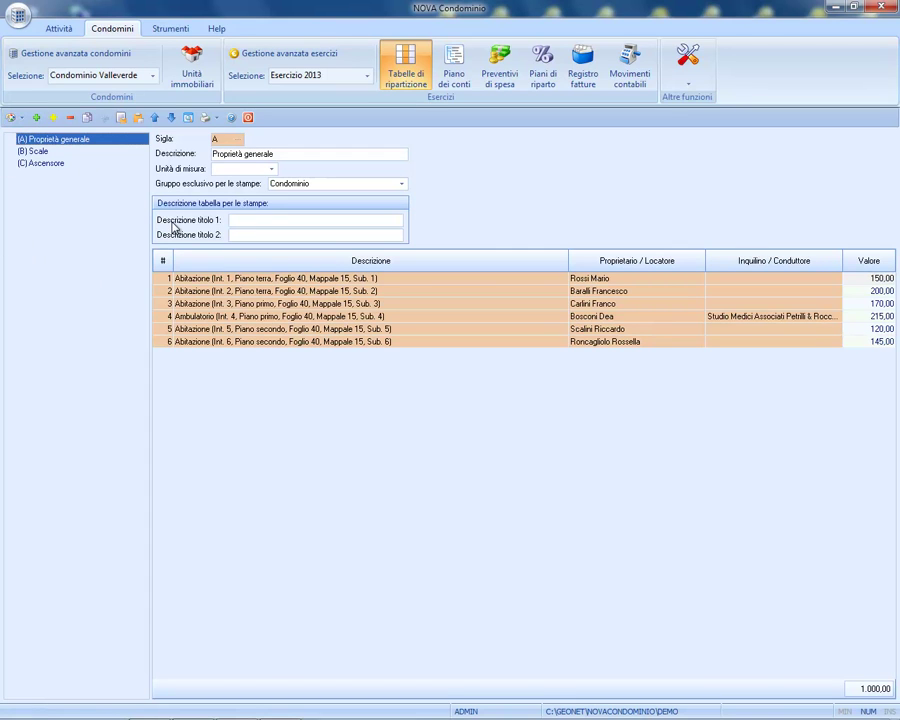
Step: Open the expense estimates and examine the accounts under Spese generali and Spese comuni, including the actions available for an account
click(502, 72)
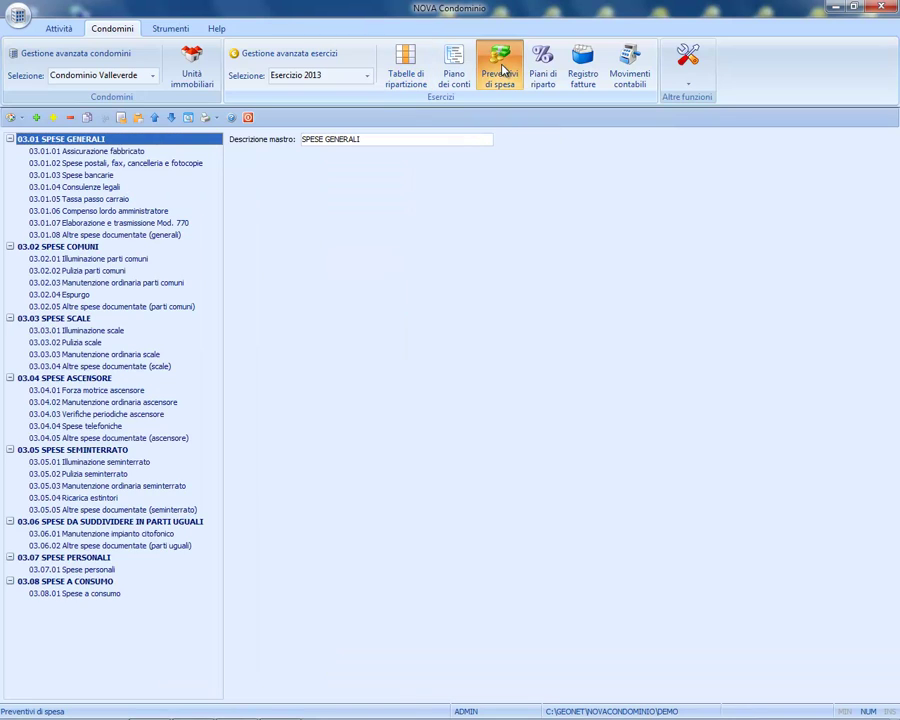
click(66, 150)
click(64, 166)
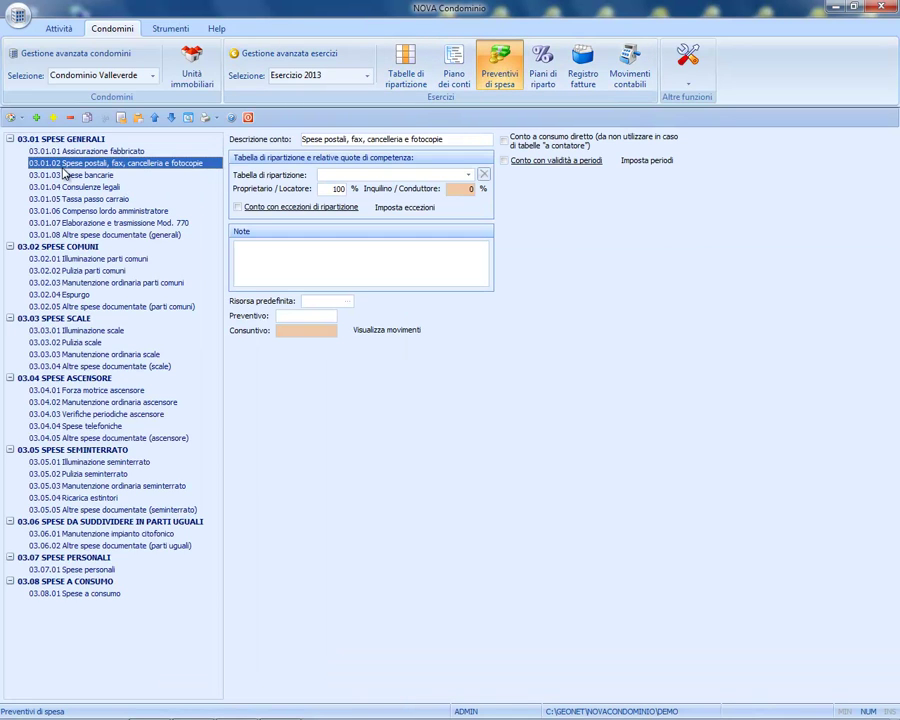
key(Down)
key(Down)
key(Down)
key(Down)
key(Down)
key(Down)
key(Down)
key(Down)
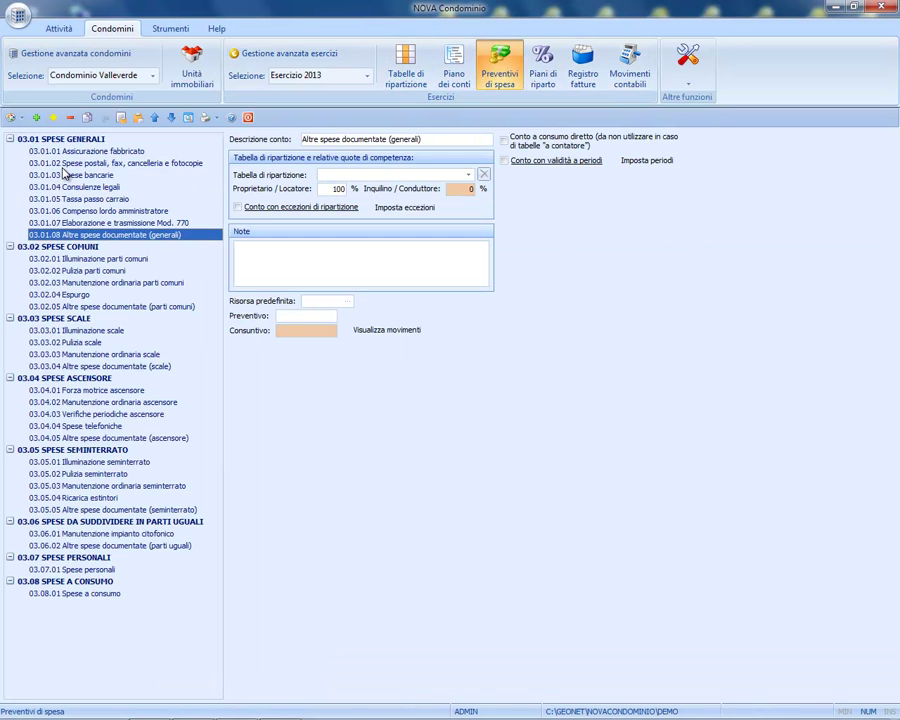
key(Down)
key(Down)
key(Down)
click(63, 168)
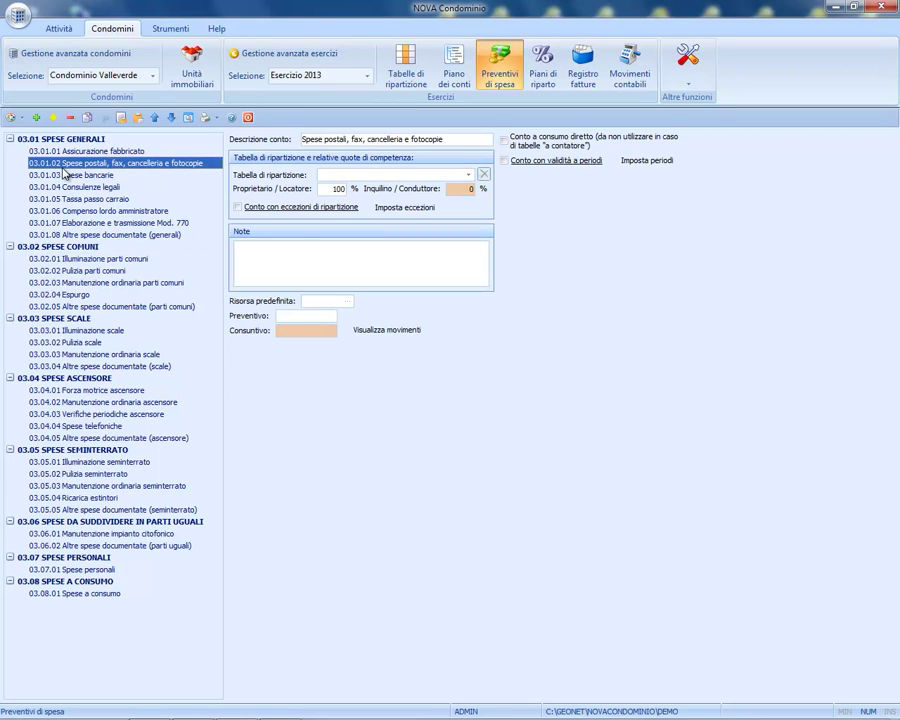
right_click(80, 168)
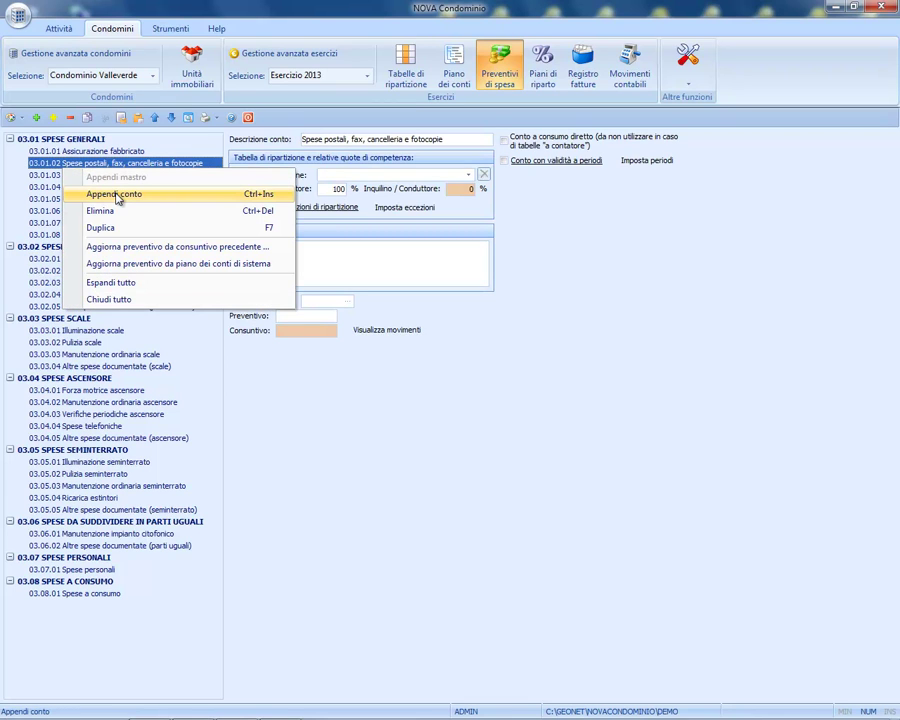
click(44, 203)
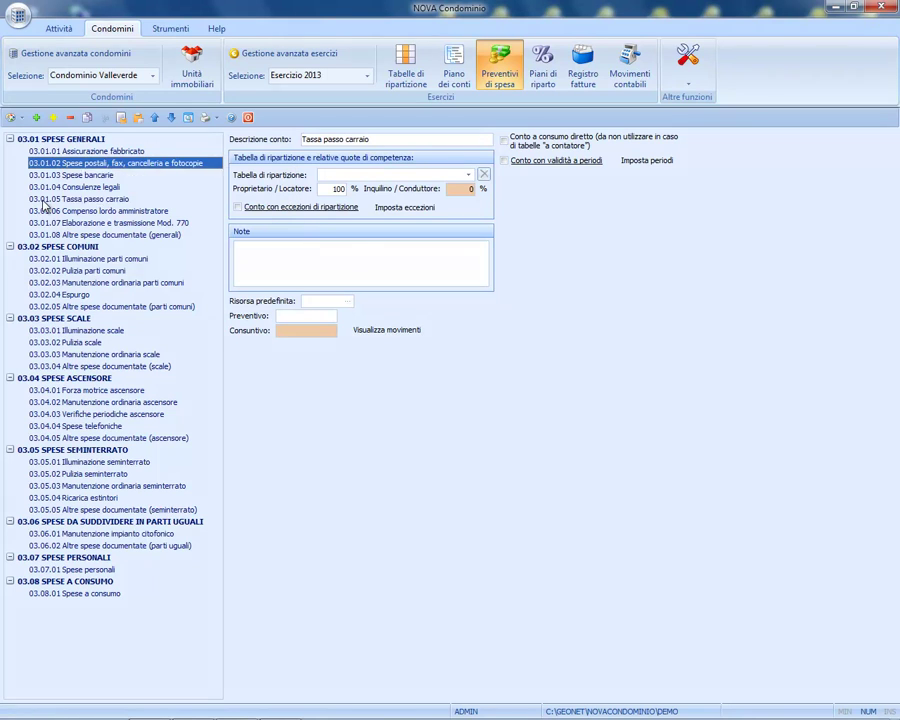
Step: Assign the Proprietà generale distribution table to the Assicurazione fabbricato account and set its estimate to 1000
click(72, 151)
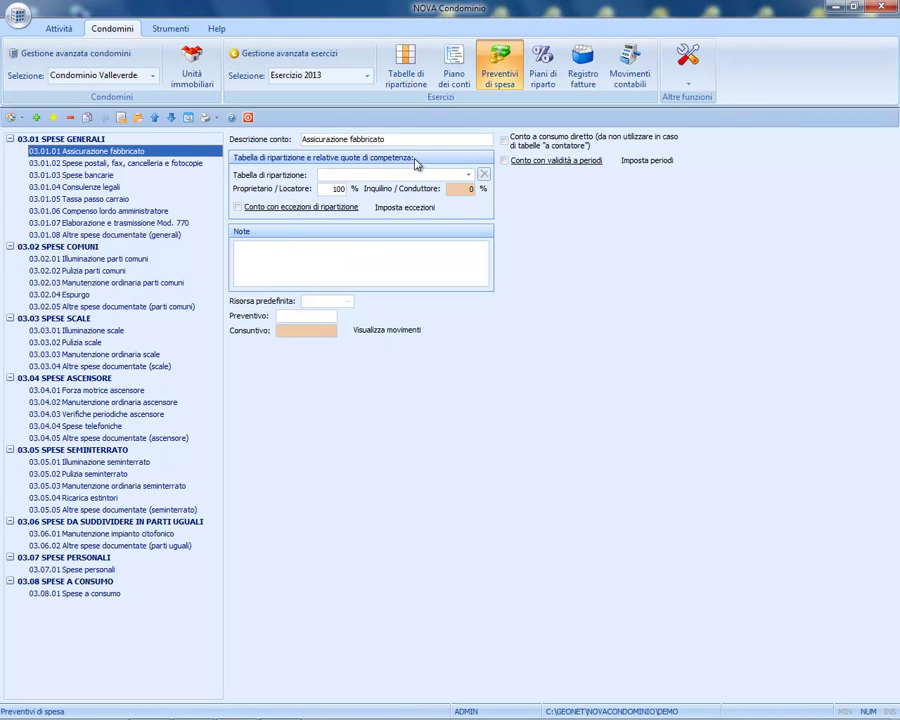
click(468, 175)
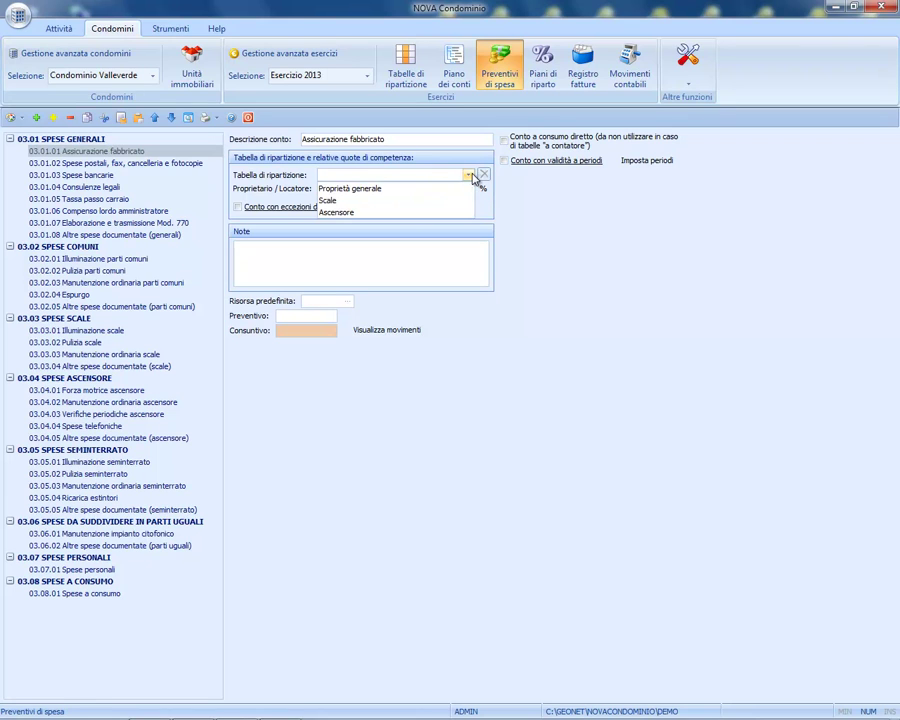
click(466, 175)
click(466, 175)
click(340, 186)
click(340, 190)
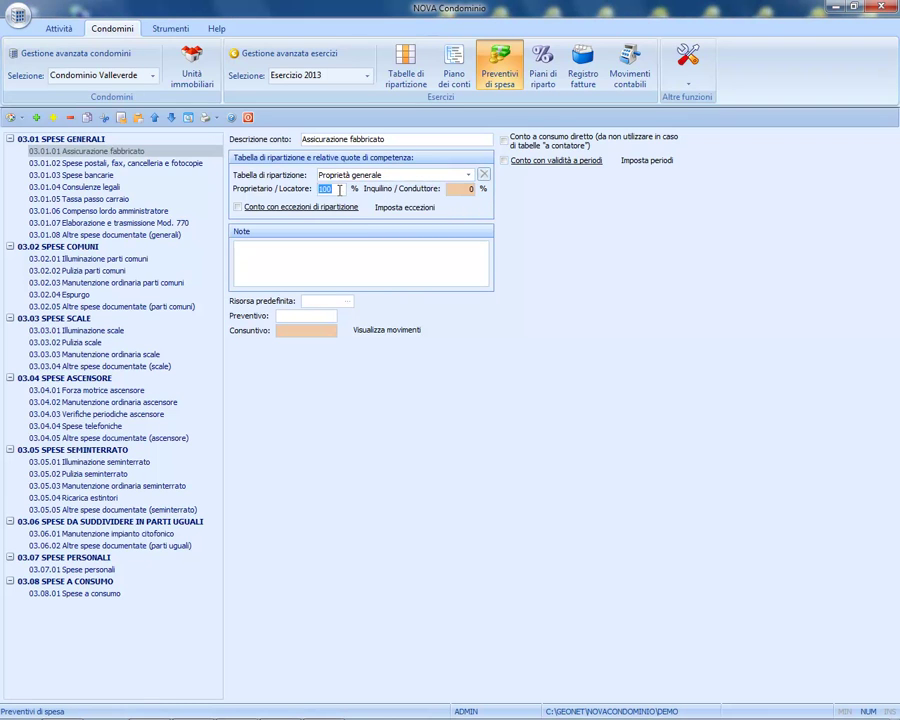
click(326, 318)
text(1000)
key(Tab)
Step: Assign Proprietà generale to Spese postali, fax, cancelleria e fotocopie with an estimate of 50, and open the Spese bancarie estimate for editing
click(132, 163)
click(362, 175)
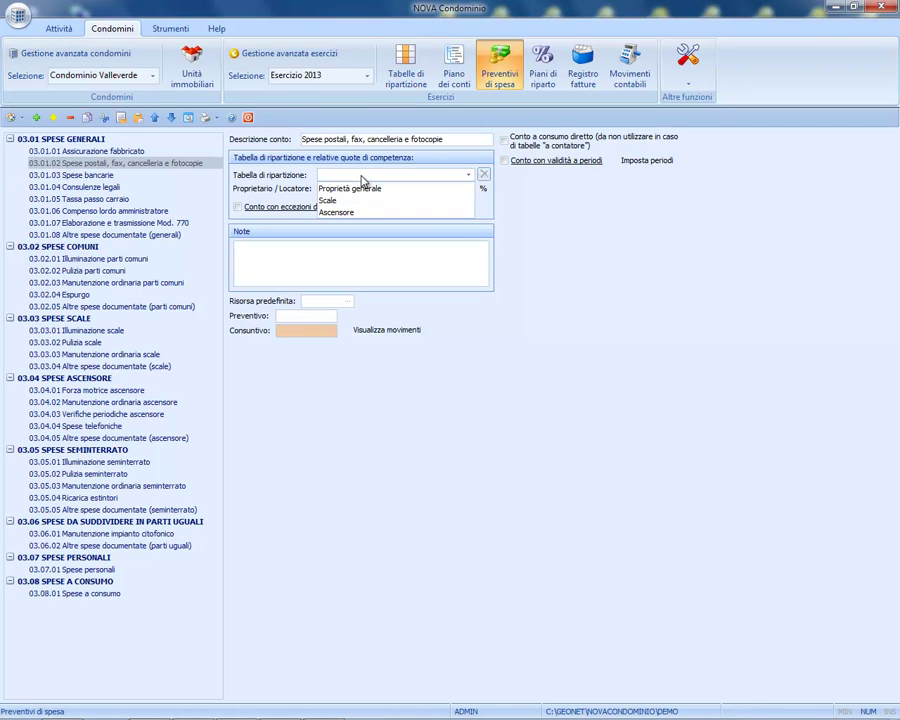
click(354, 192)
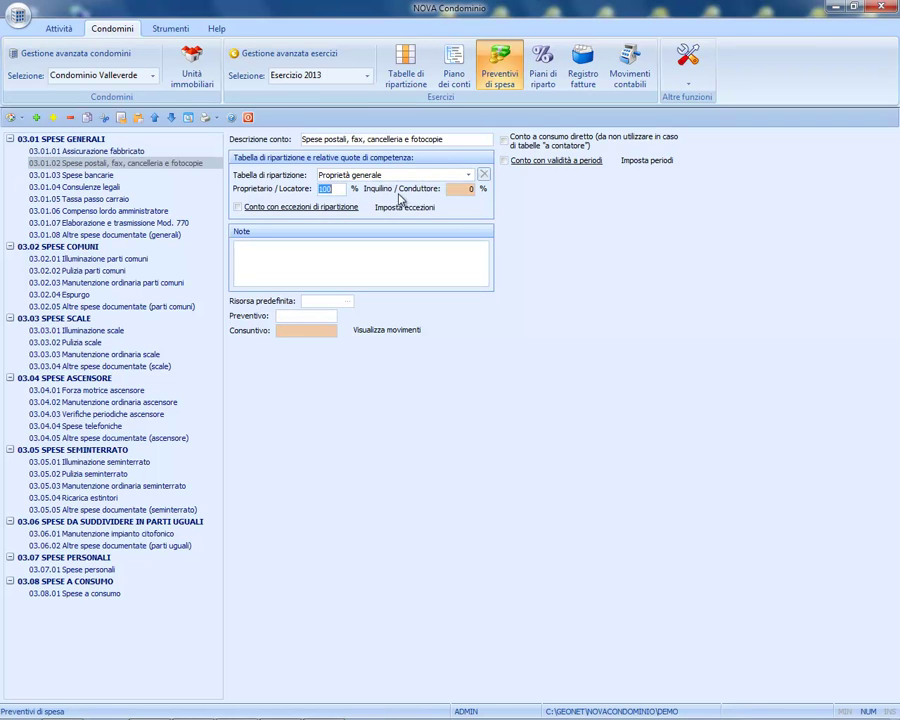
click(298, 315)
text(50)
key(Tab)
click(85, 176)
click(306, 315)
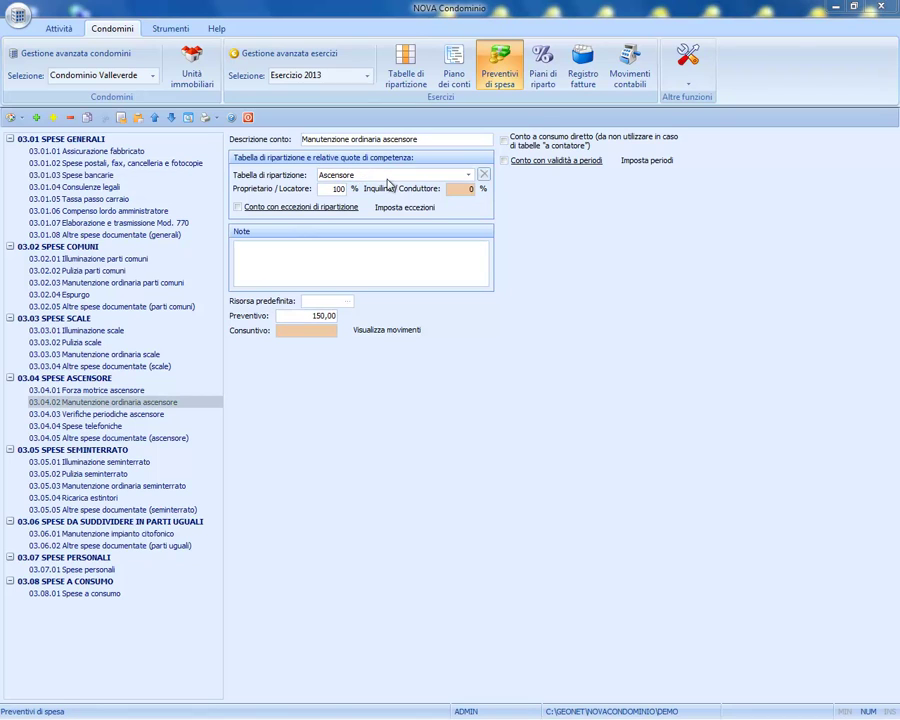
Step: Print the bilancio preventivo as BILANCIO RAGGRUPPATO PER CONTO in PDF format, review its pages and close the document
click(210, 118)
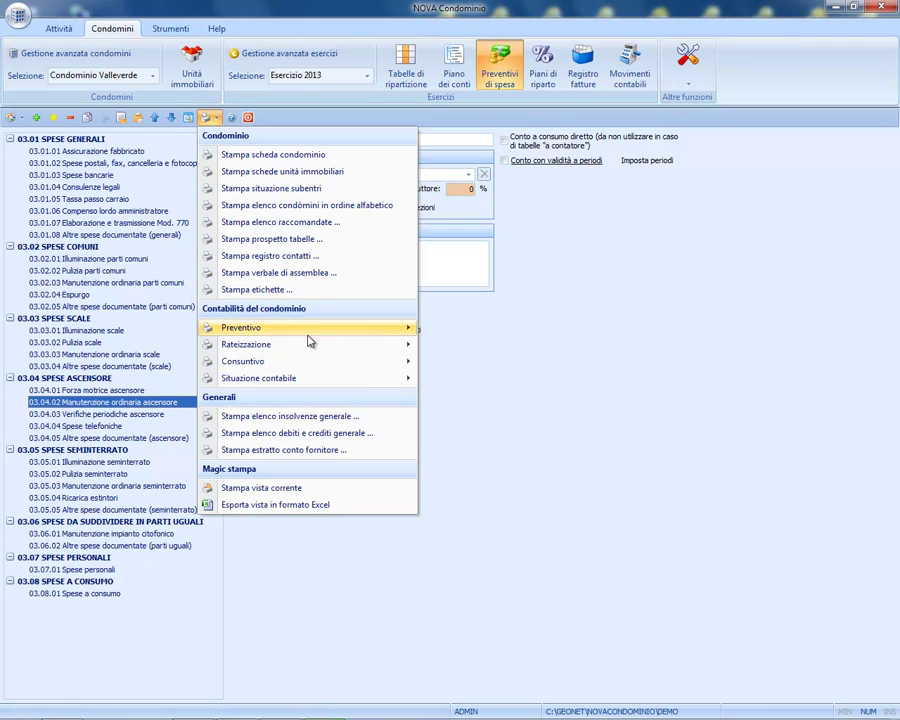
mouse_move(406, 332)
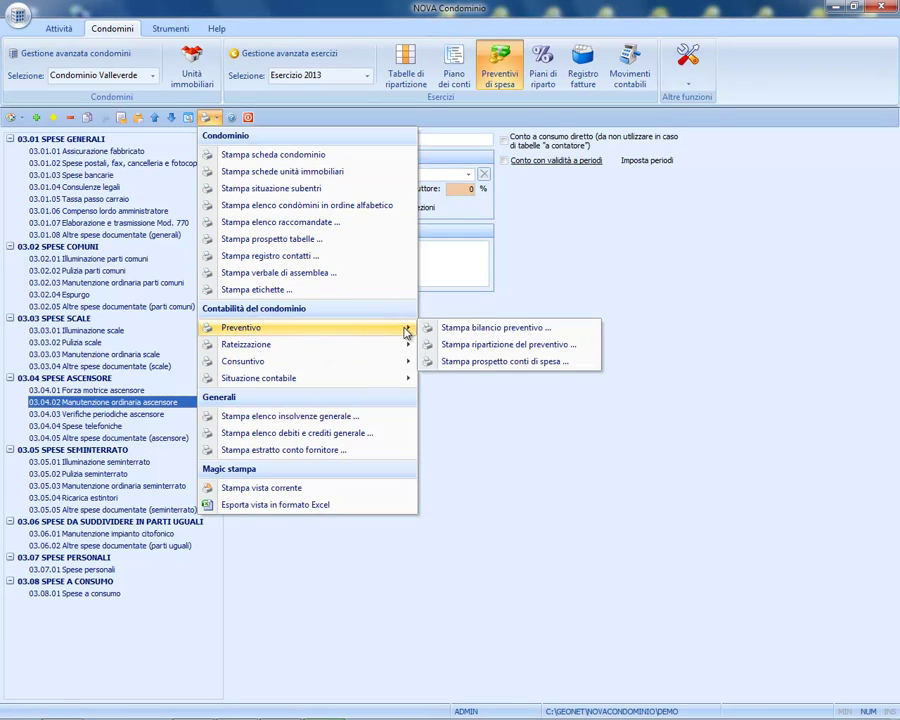
click(479, 329)
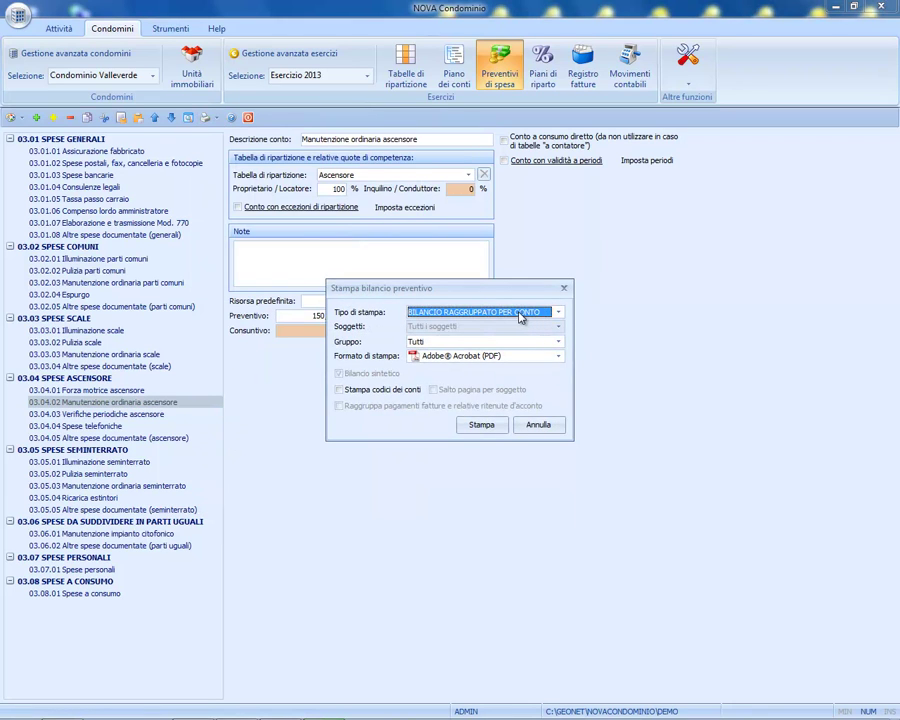
click(527, 313)
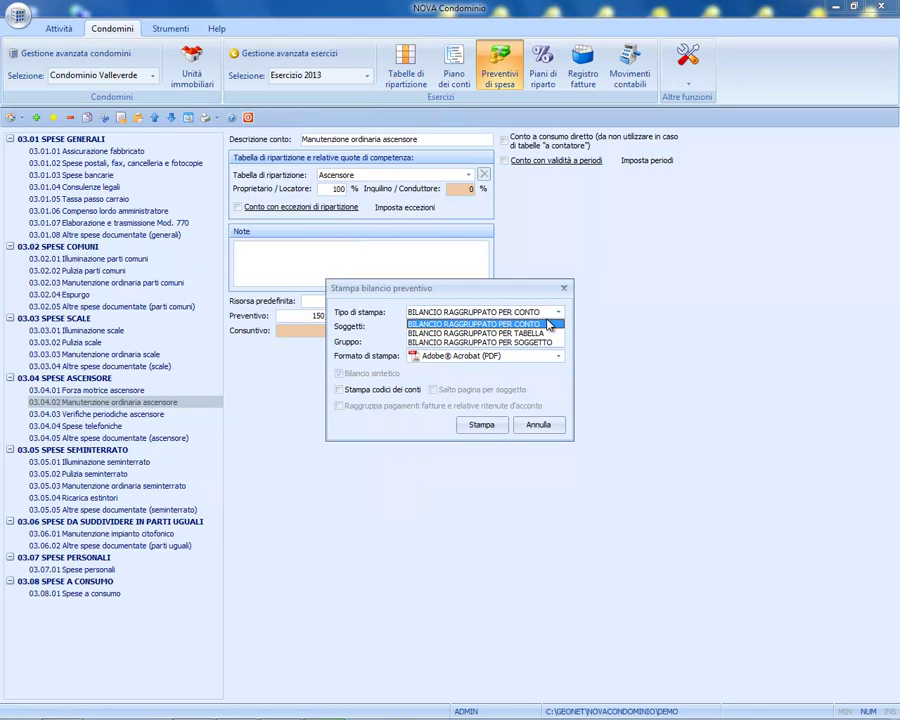
click(530, 324)
click(418, 356)
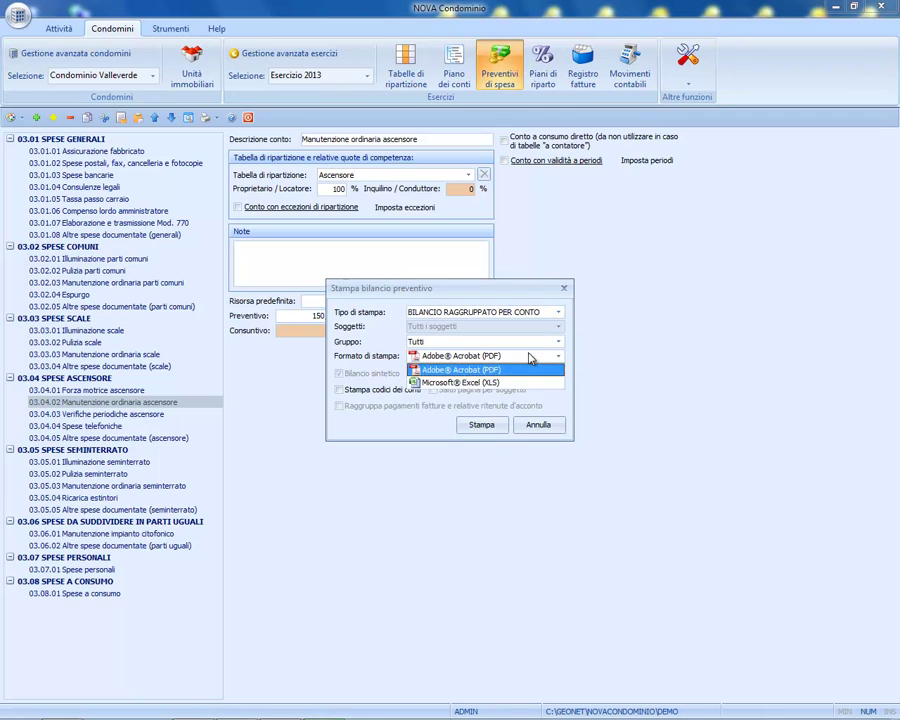
click(450, 369)
click(481, 424)
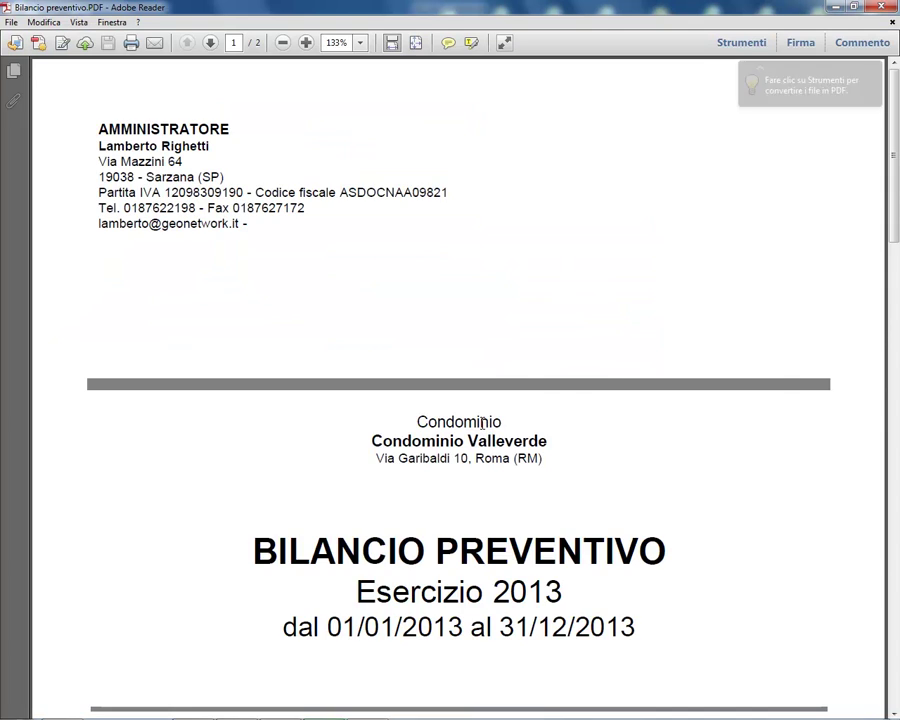
scroll(481, 424, down, 10)
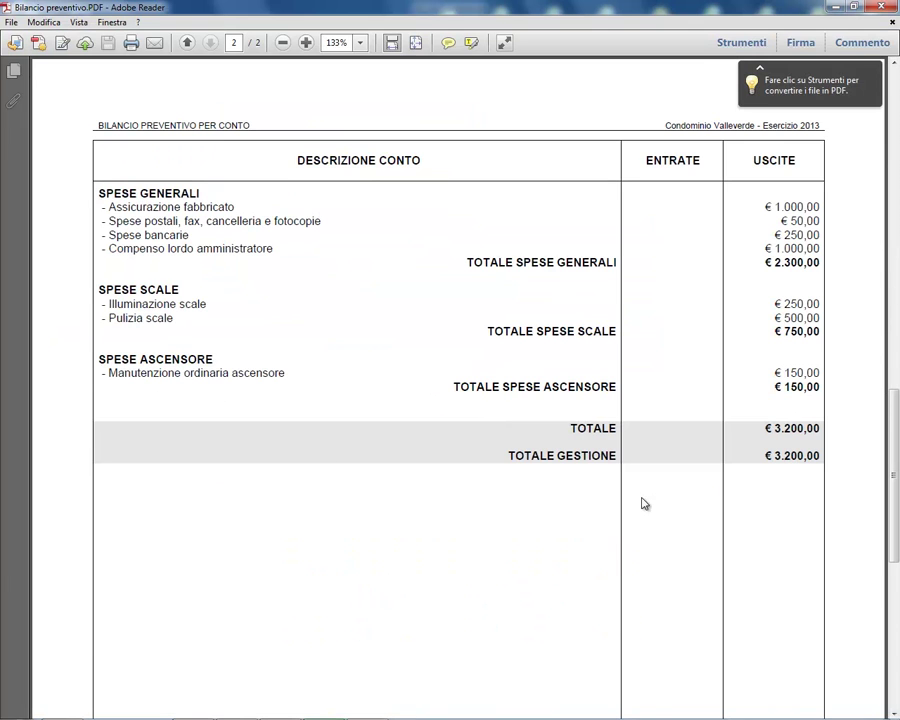
click(883, 8)
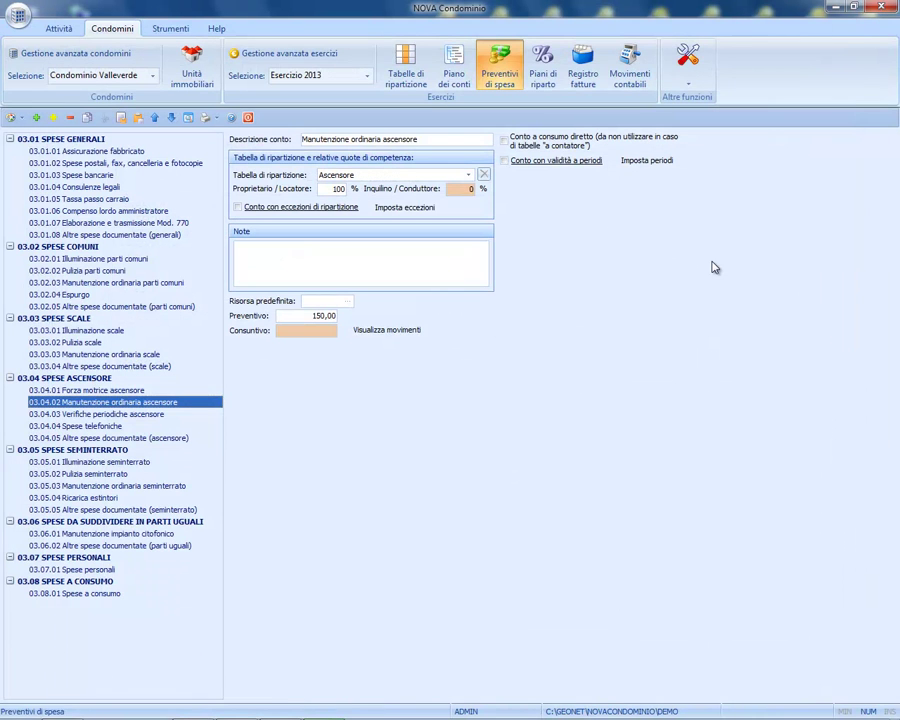
Step: Start the instalment plan from the expense estimate with 4 instalments, the previous balance added to the first, and instalments rounded to the euro
click(540, 76)
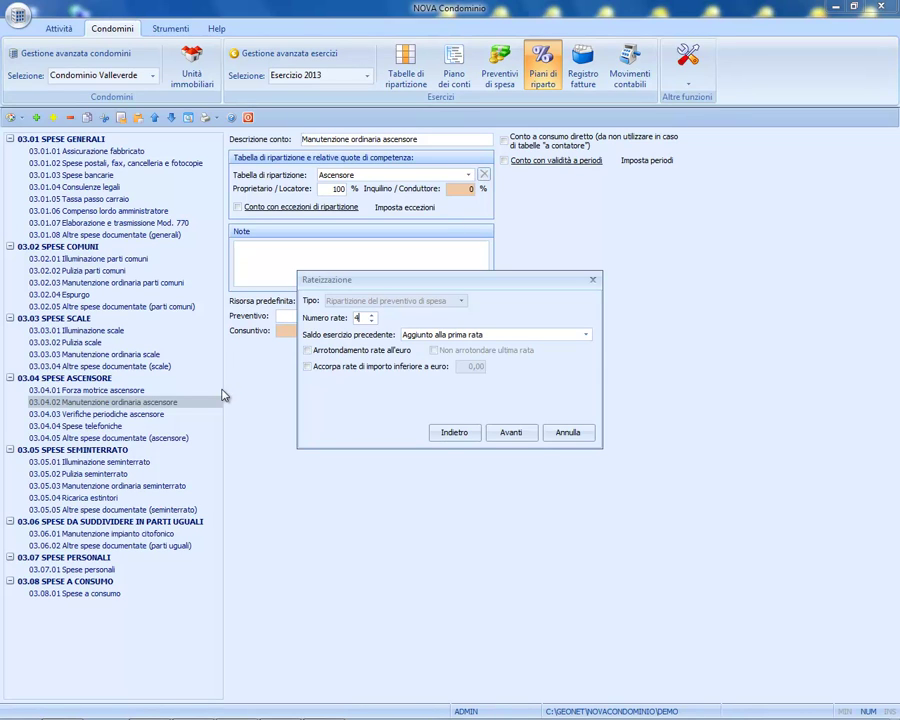
key(Tab)
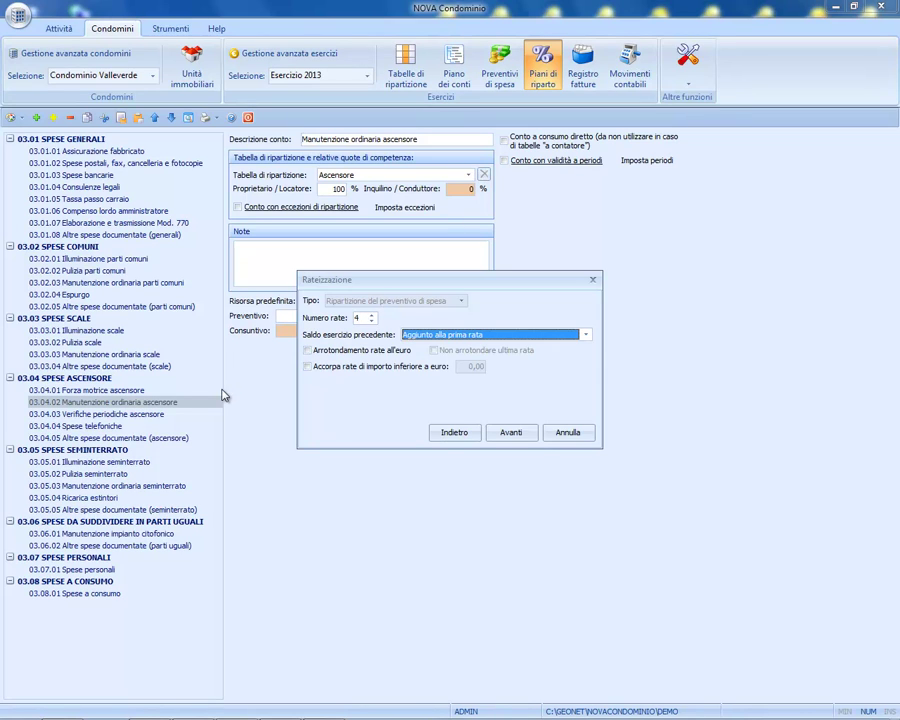
click(384, 355)
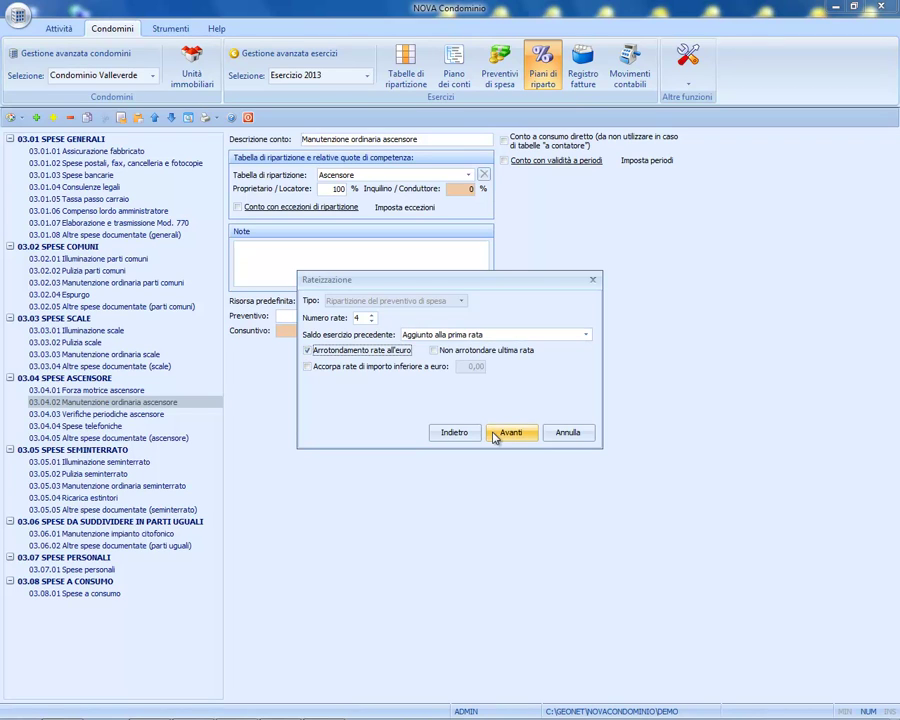
click(494, 436)
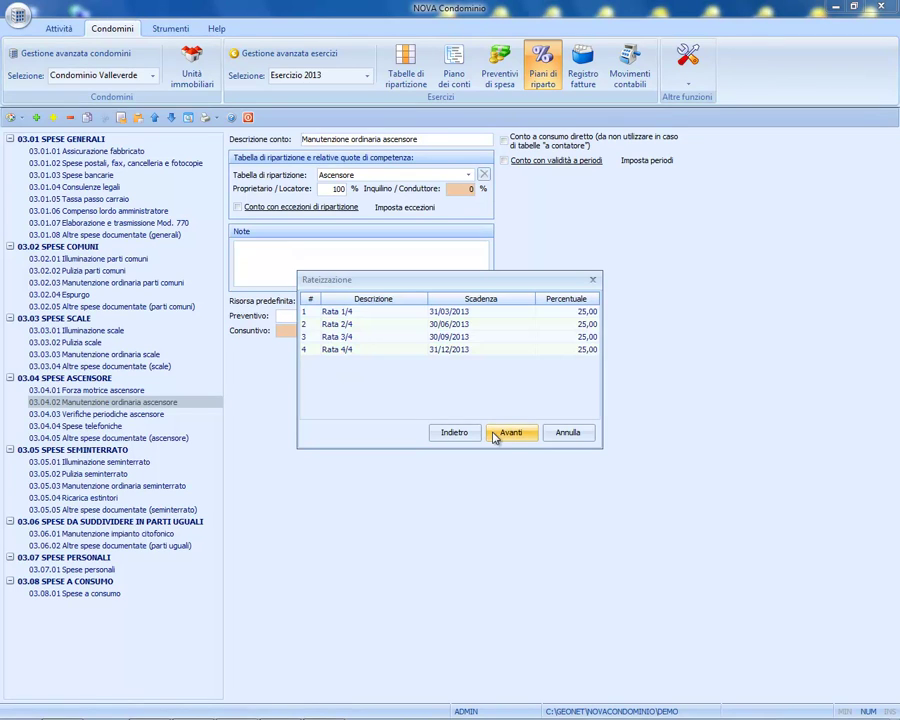
Step: Set the due dates of the four instalments to 31/01/2013, 30/04/2013, 30/06/2013 and 30/09/2013
click(507, 313)
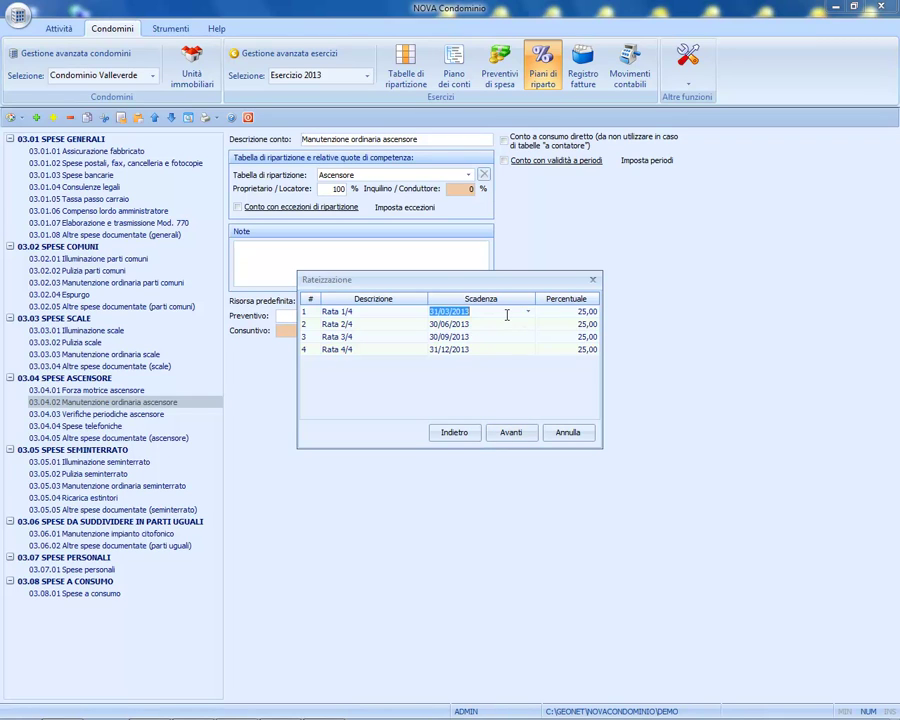
text(31/01/2013)
key(Down)
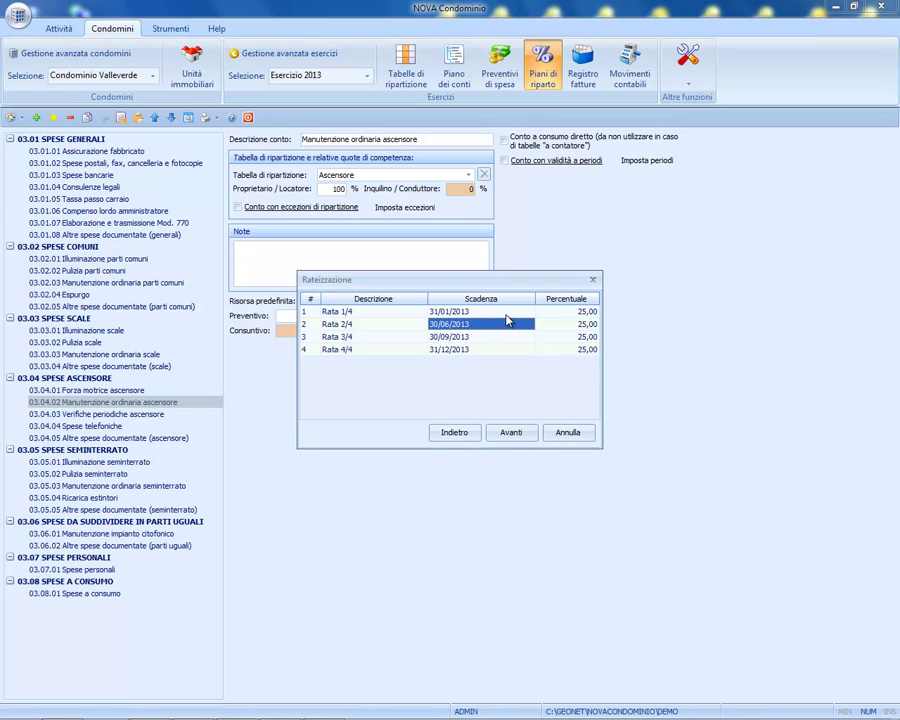
text(30/04/2013)
key(Down)
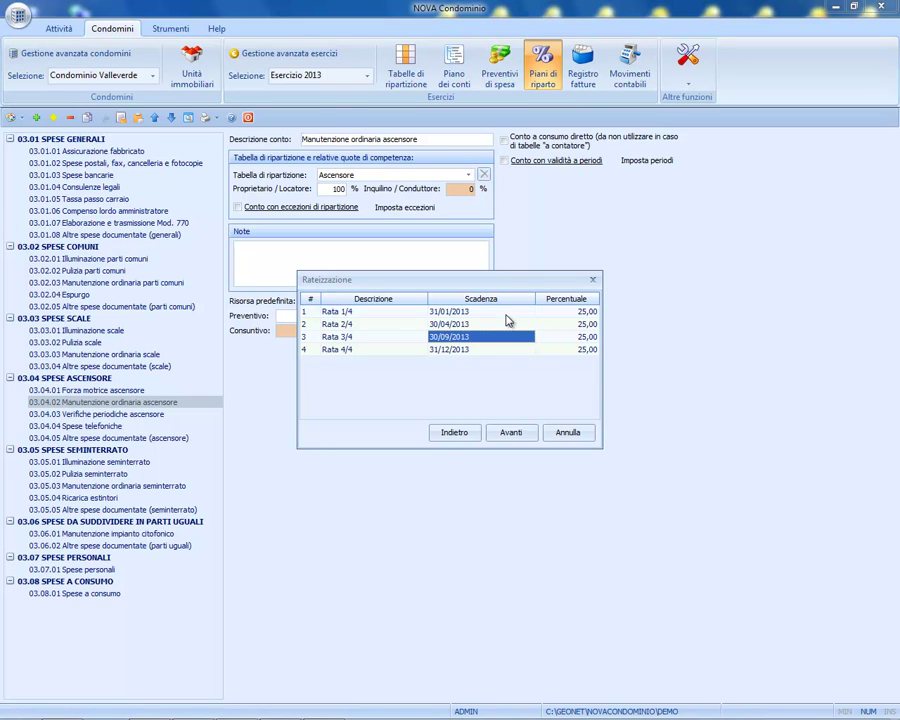
click(438, 348)
click(438, 348)
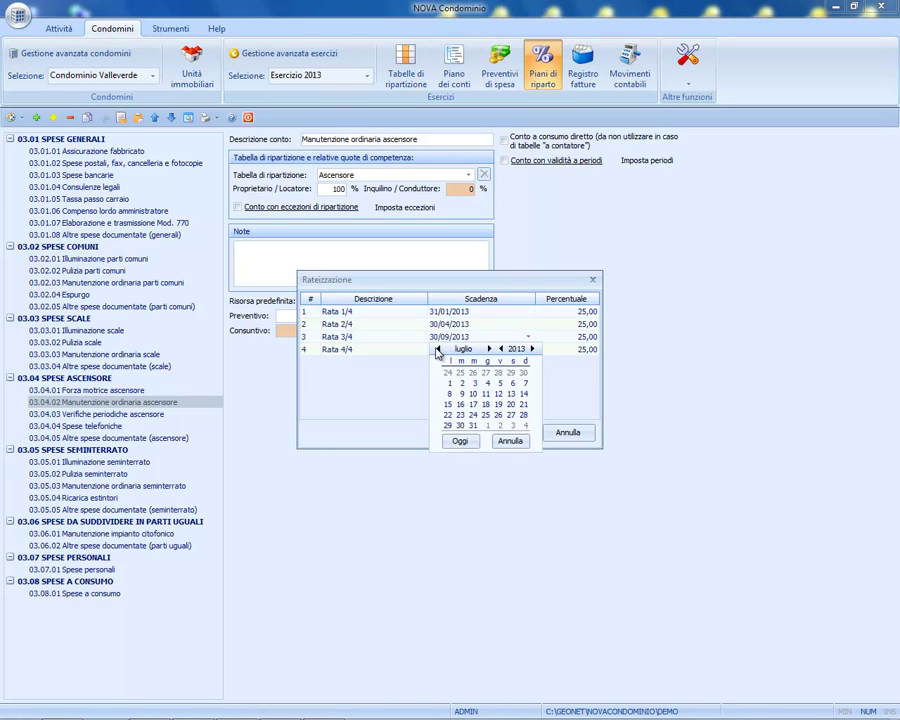
click(438, 348)
click(525, 414)
click(528, 349)
click(528, 349)
click(438, 361)
click(438, 361)
click(438, 361)
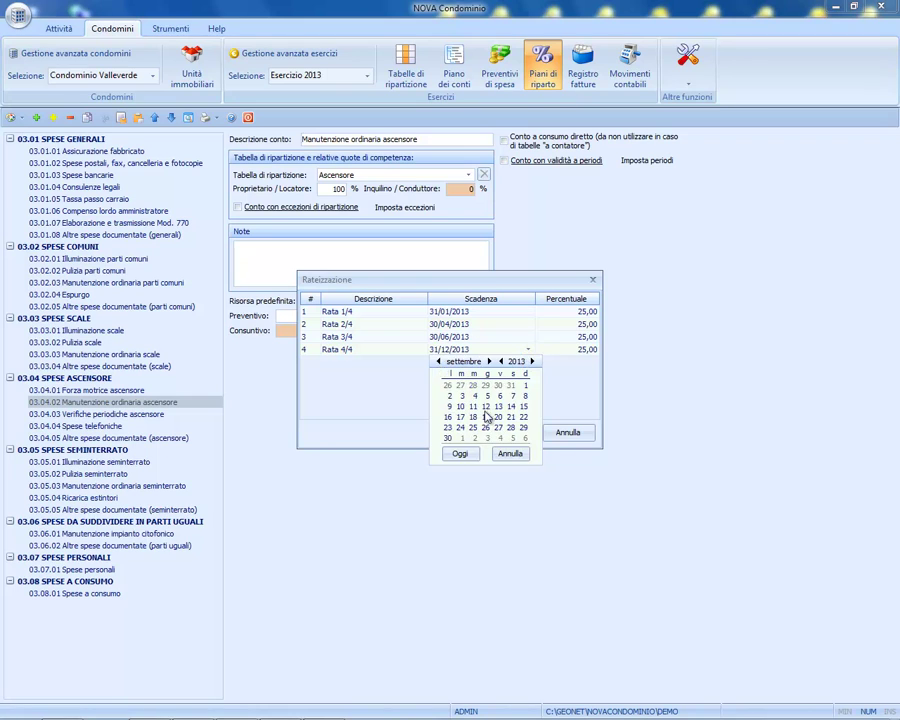
click(449, 437)
Step: Set the instalment percentages to 40, 20, 20 and 20, and complete the plan without entering previous balances
click(567, 311)
text(40)
key(Return)
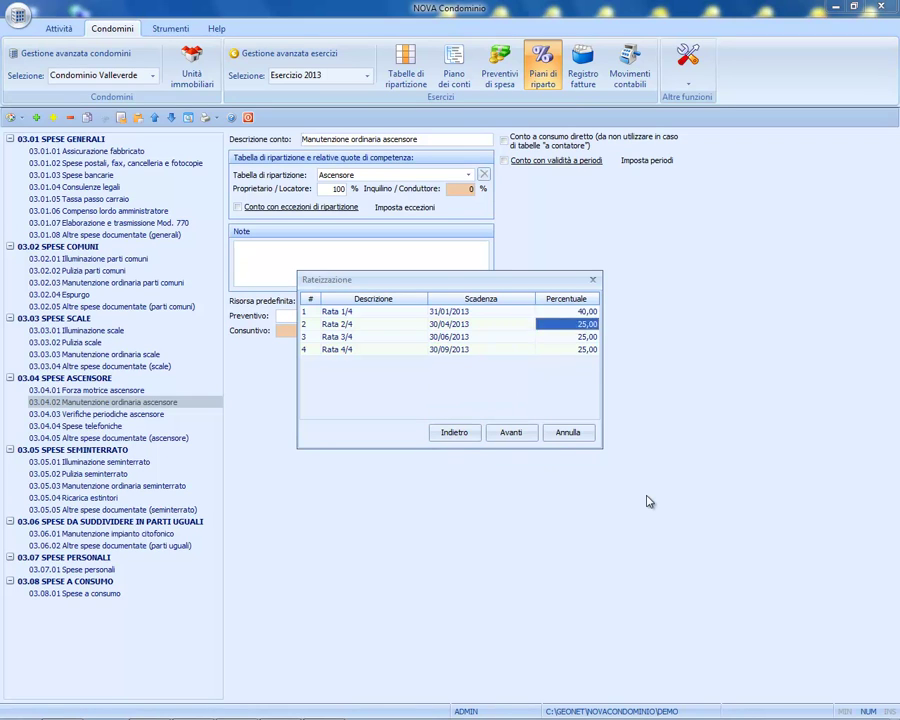
text(20)
key(Return)
text(20)
key(Return)
text(20)
key(Return)
click(508, 433)
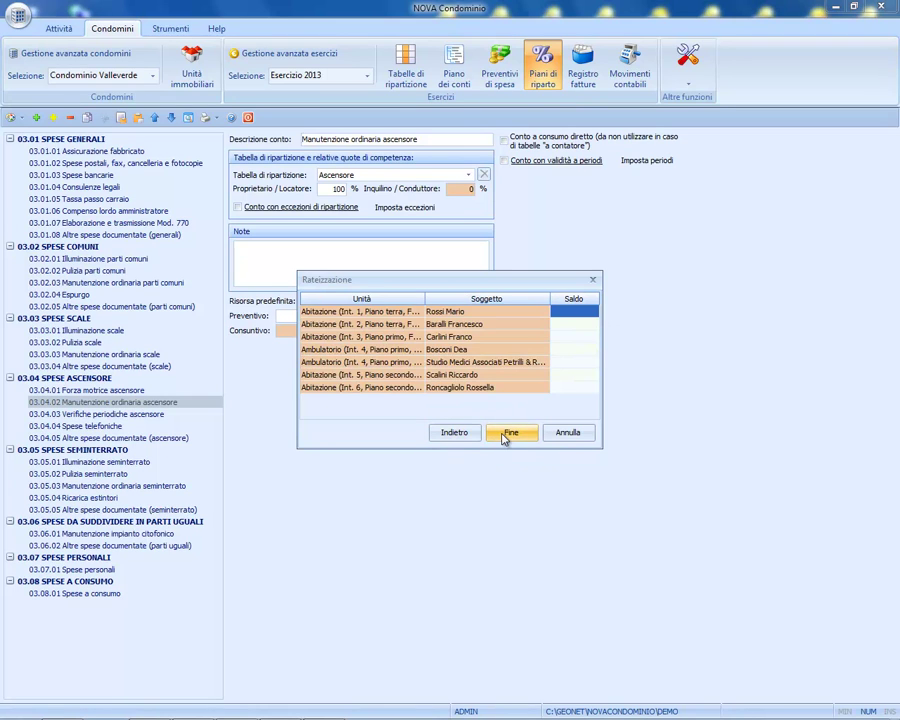
click(508, 433)
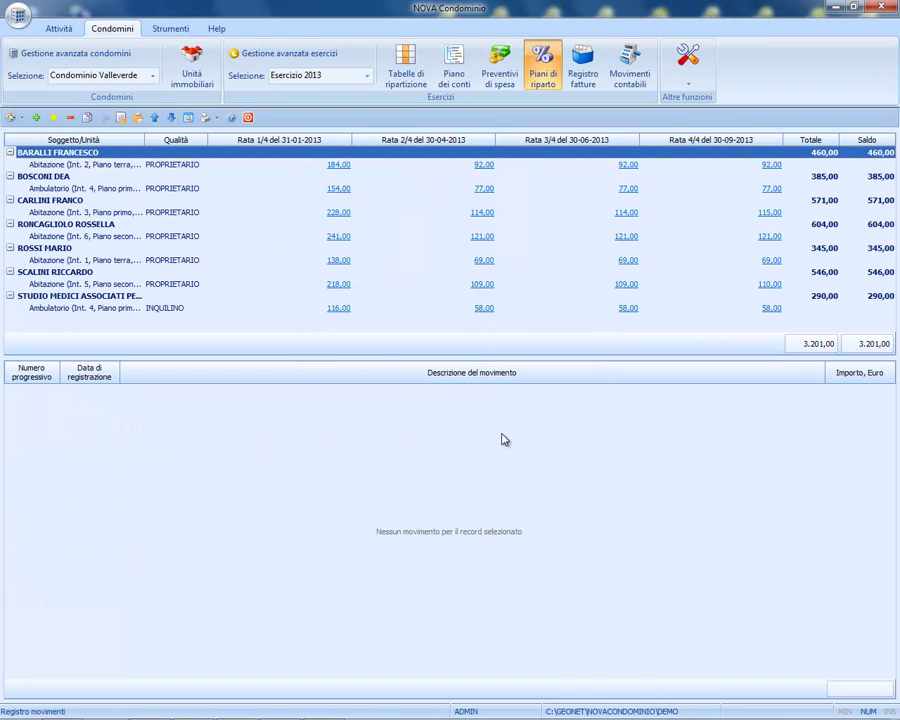
Step: Start the prospetto rate print and deselect hiding "Versamenti effettuati" and "Saldo" and showing "Totale da preventivo" and "Saldo Es. Prec."
click(212, 121)
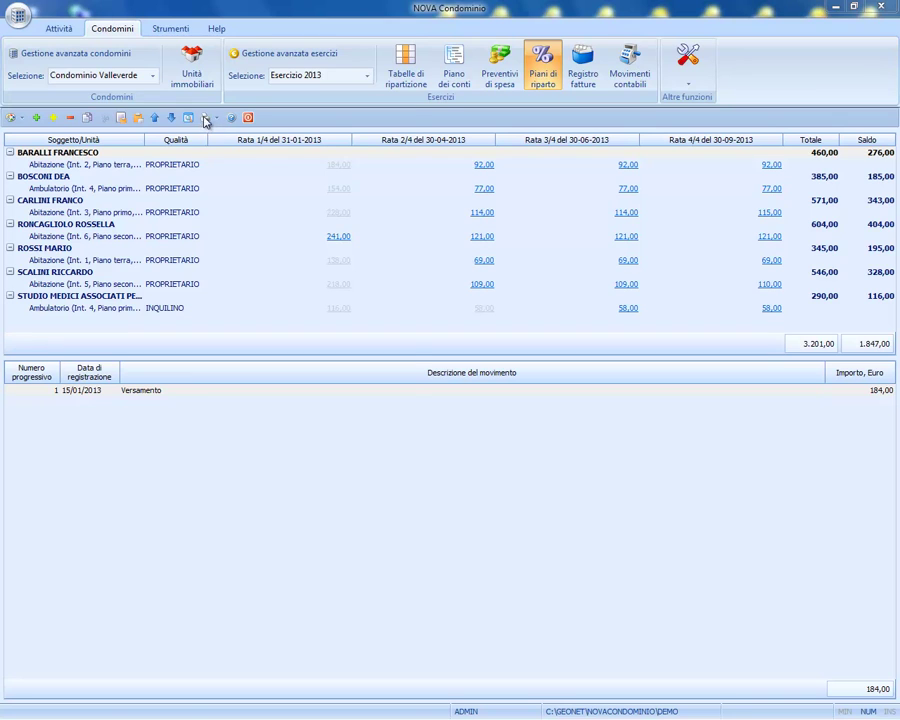
click(205, 119)
mouse_move(316, 348)
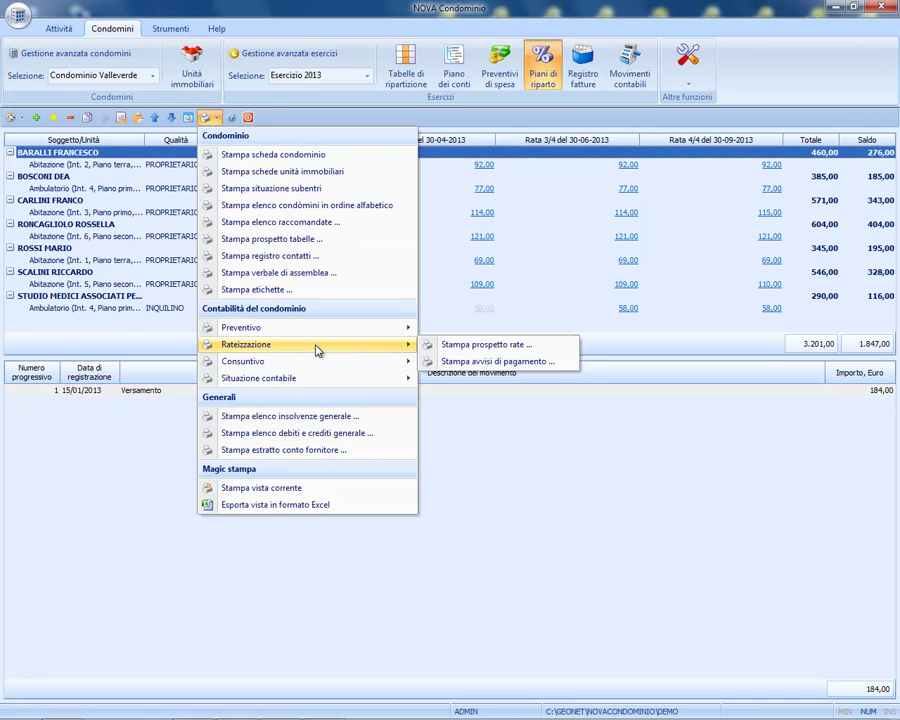
click(465, 345)
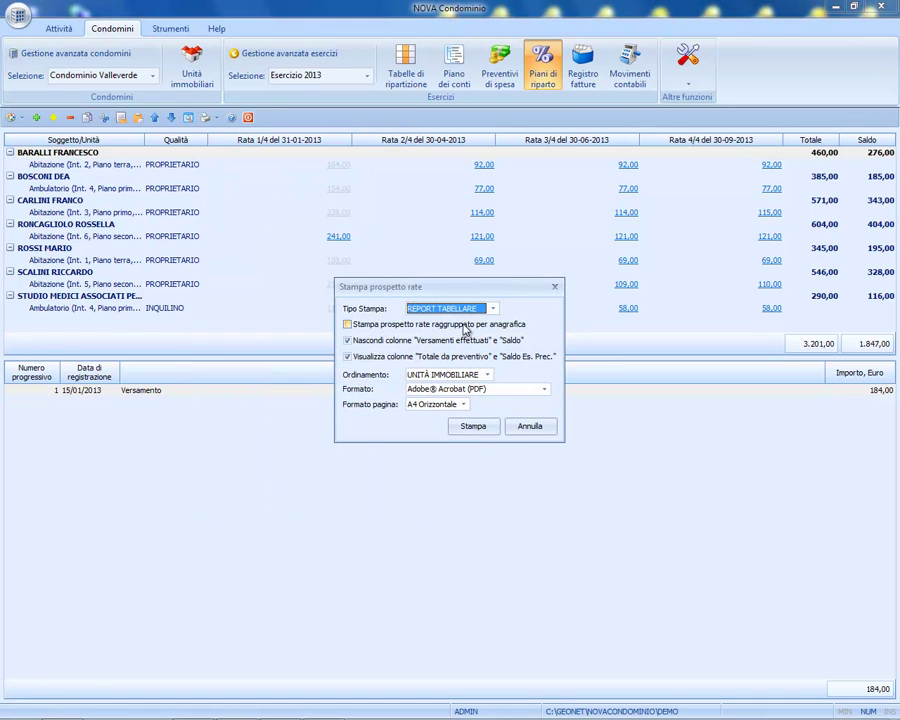
click(430, 340)
click(430, 355)
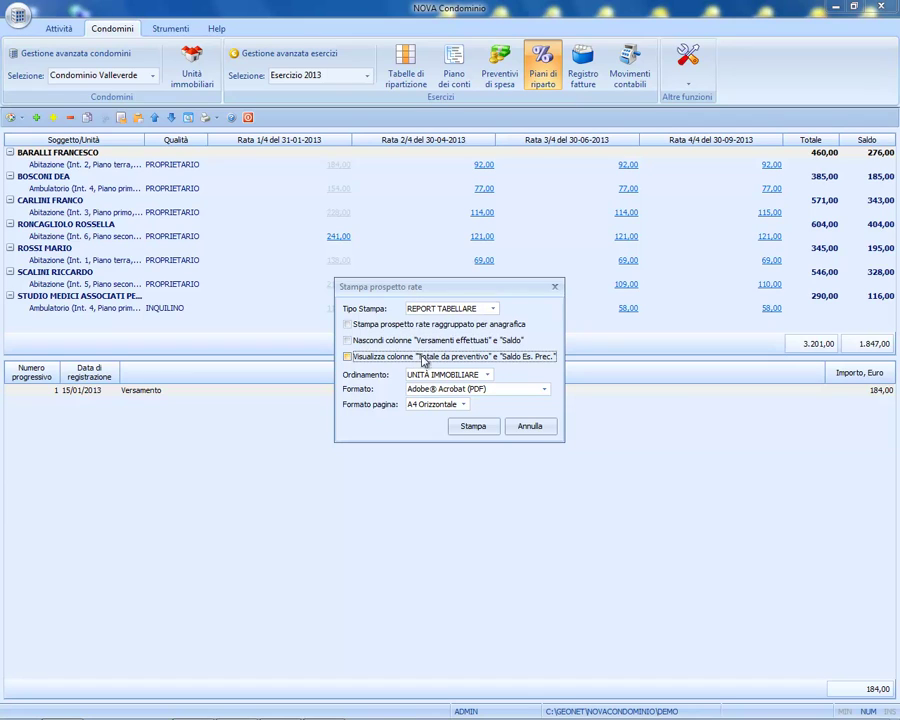
Step: Print the prospetto rate as REPORT TABELLARE ordered by UNITÀ IMMOBILIARE in PDF format, review its pages and close the document
click(491, 309)
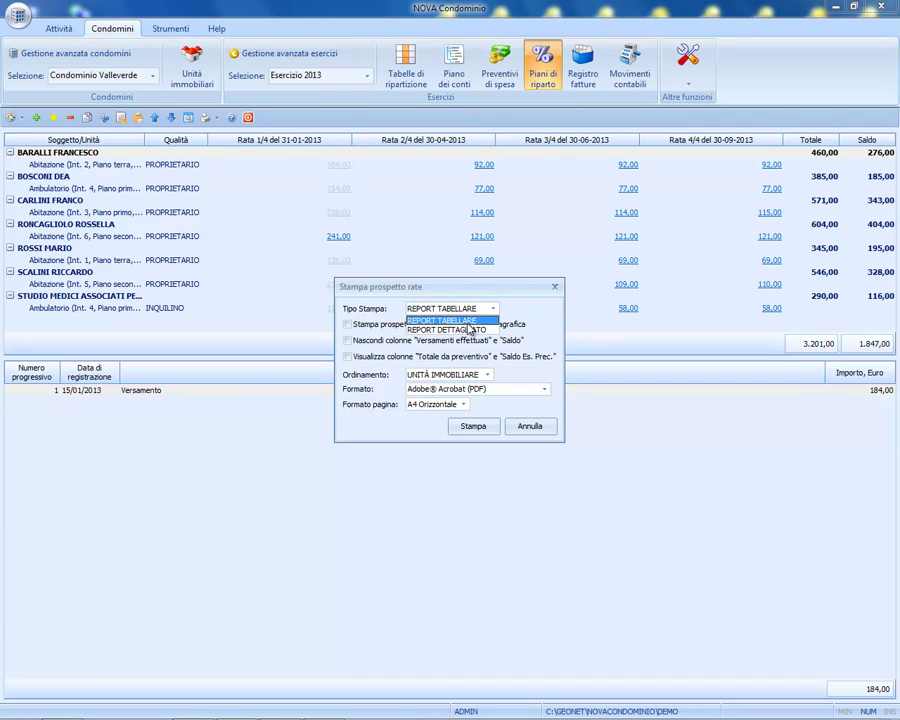
click(467, 322)
click(471, 375)
click(470, 377)
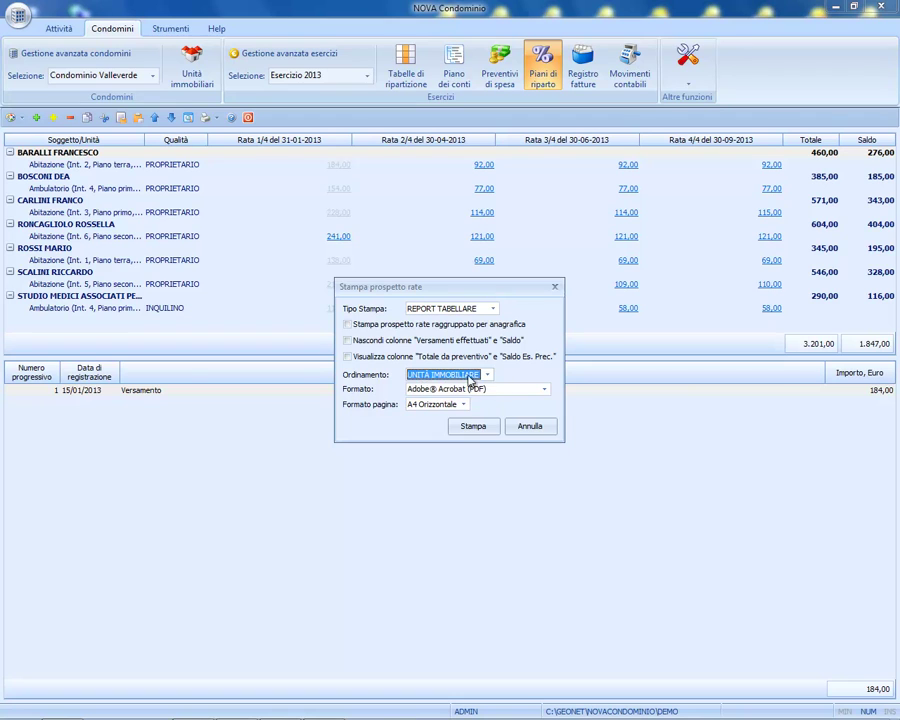
click(475, 389)
click(497, 398)
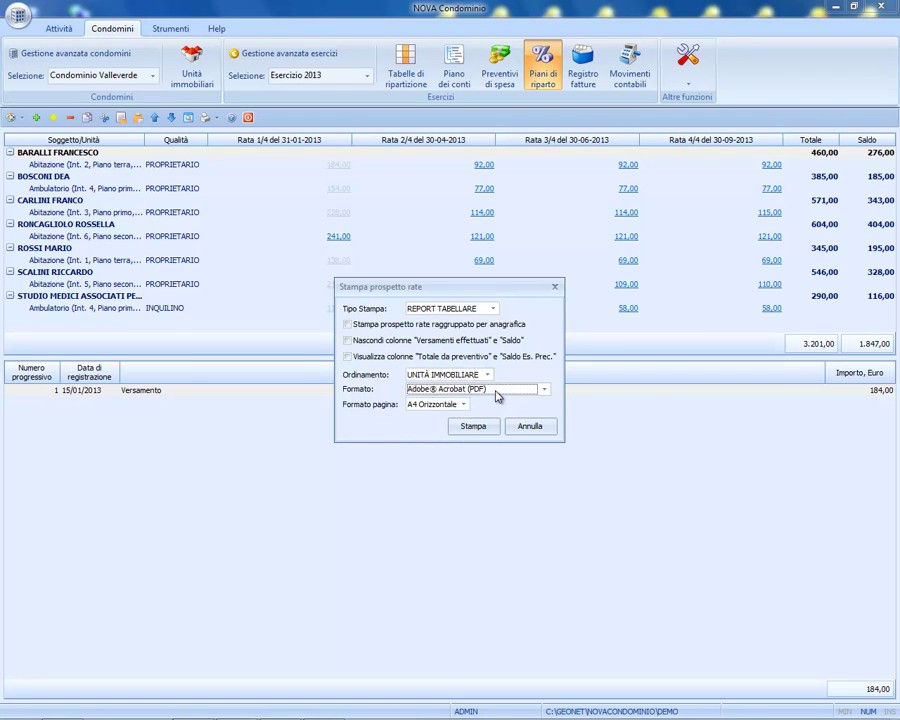
click(473, 426)
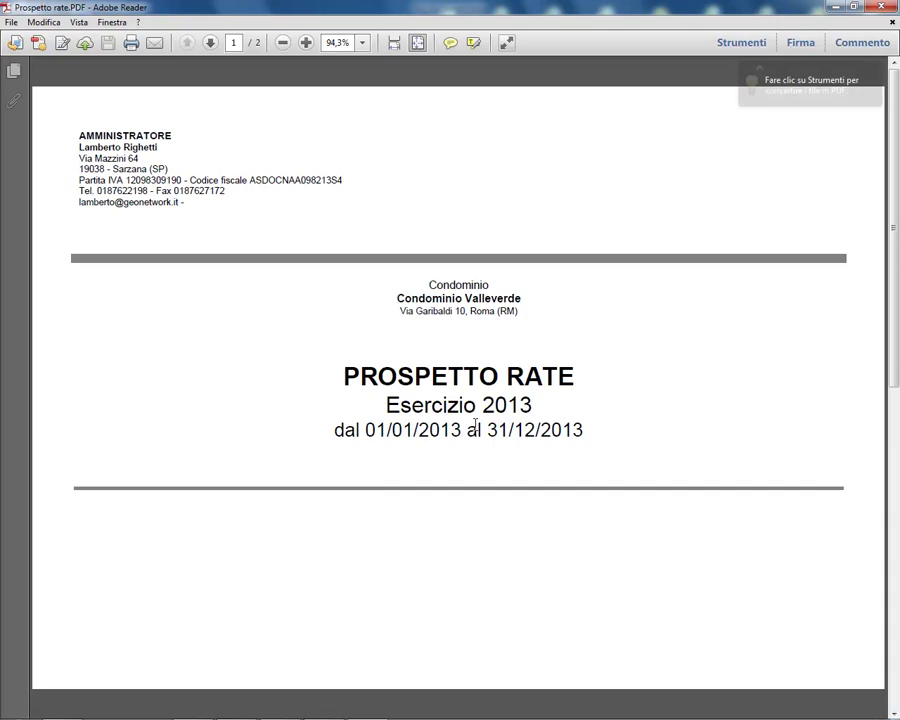
scroll(470, 425, down, 10)
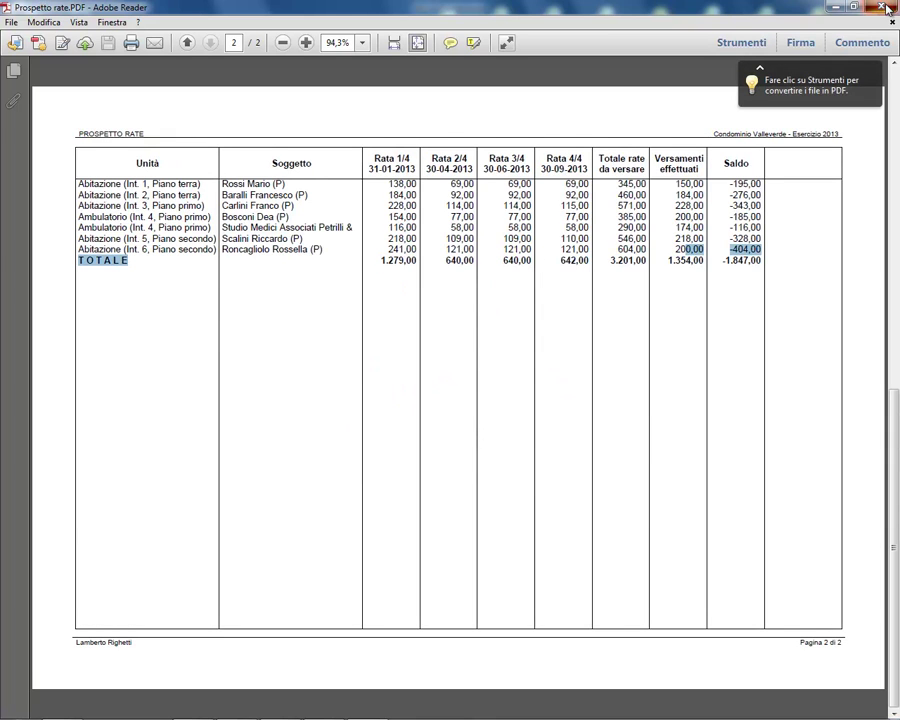
key(alt+F4)
Step: Print the payment notices for all instalments with the BONIFICO BANCARIO model and review the resulting document
click(209, 118)
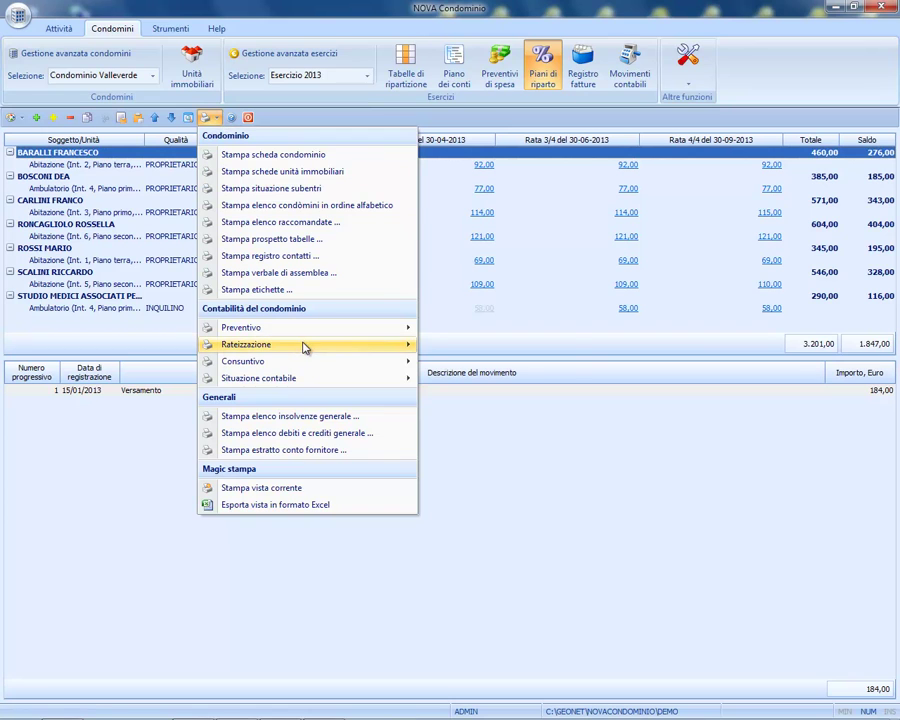
mouse_move(410, 344)
click(511, 362)
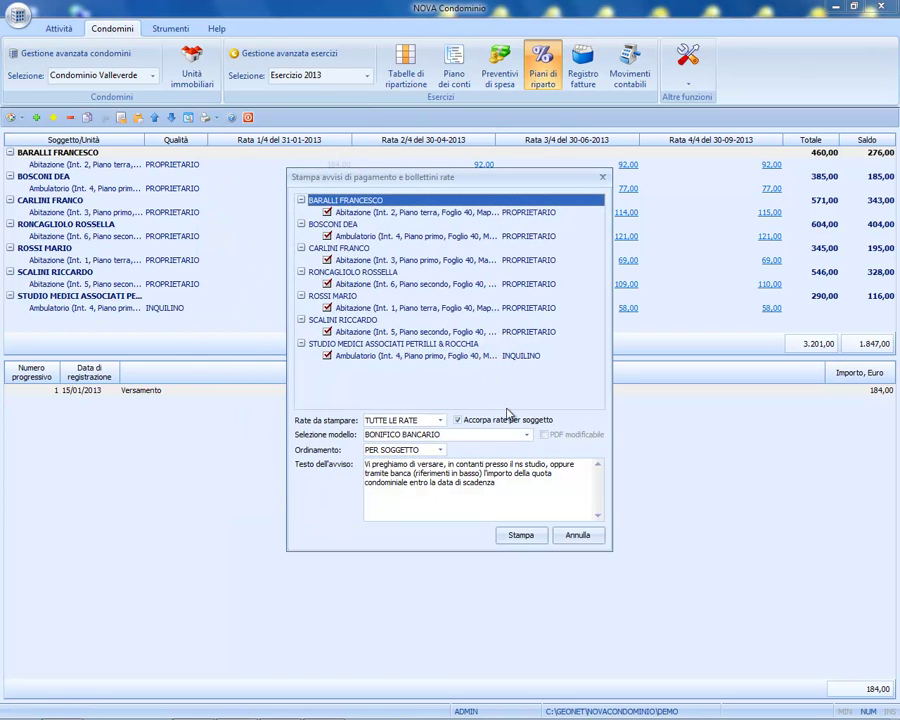
click(438, 434)
click(512, 537)
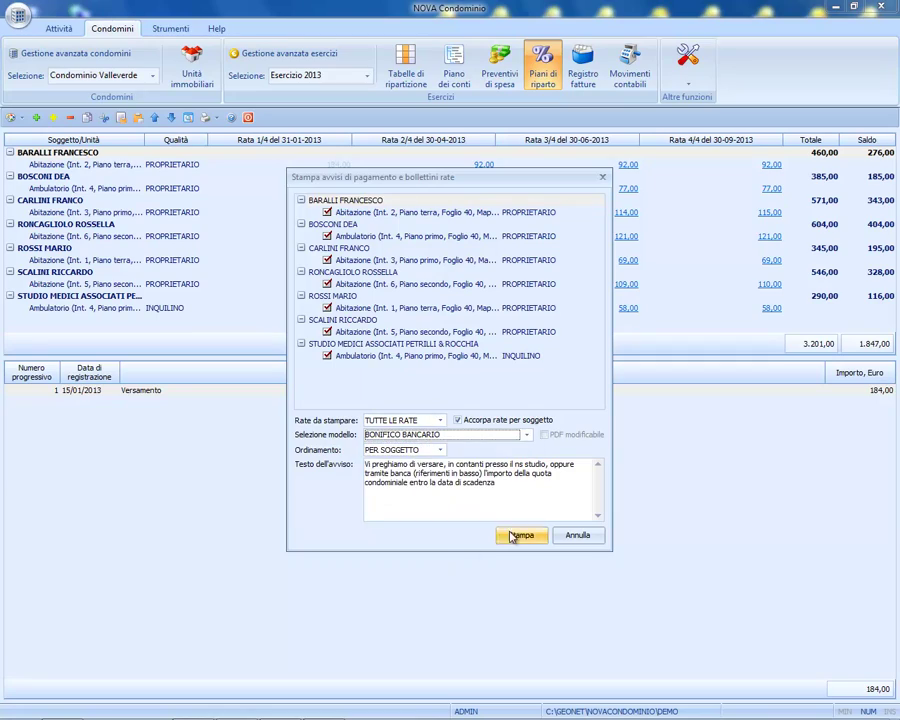
scroll(580, 375, down, 10)
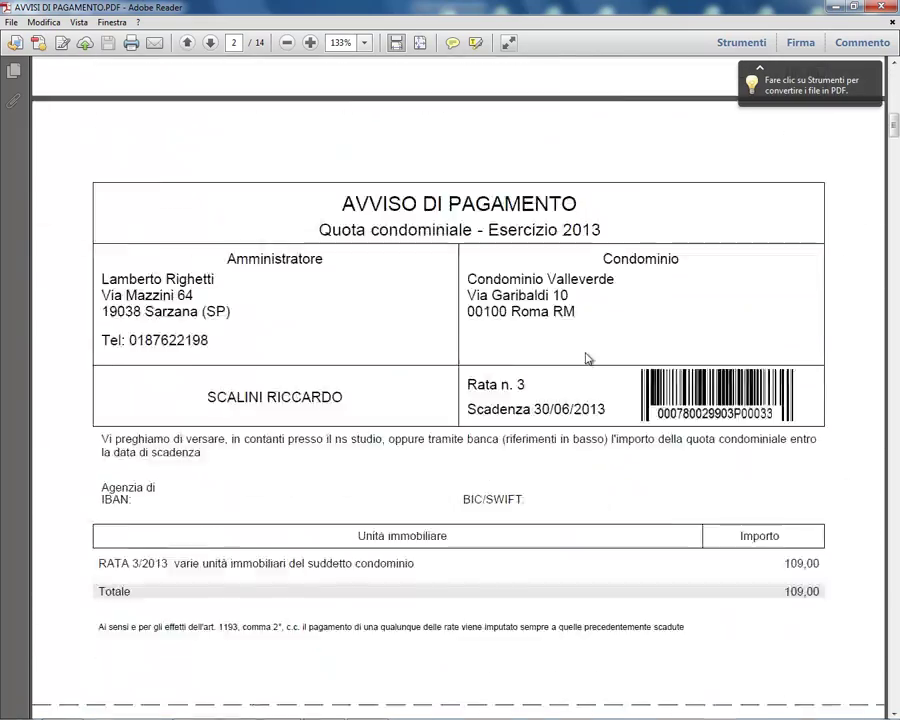
scroll(588, 358, down, 10)
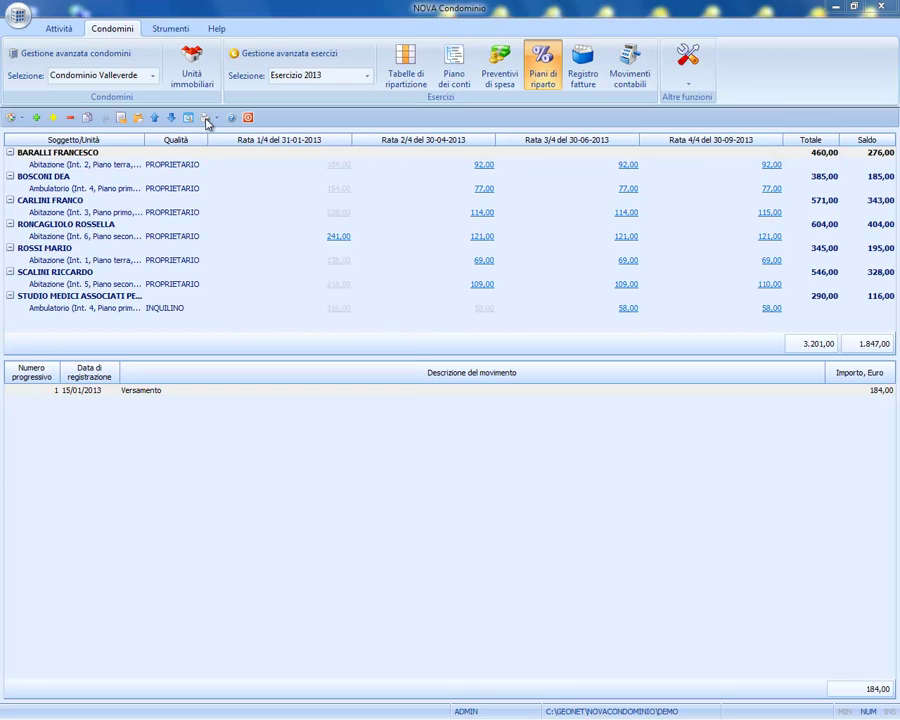
Step: Print the ripartizione preventivo as "Preventivo ripartizioni per anagrafica/unità" in PDF format, review it and close the document
click(208, 117)
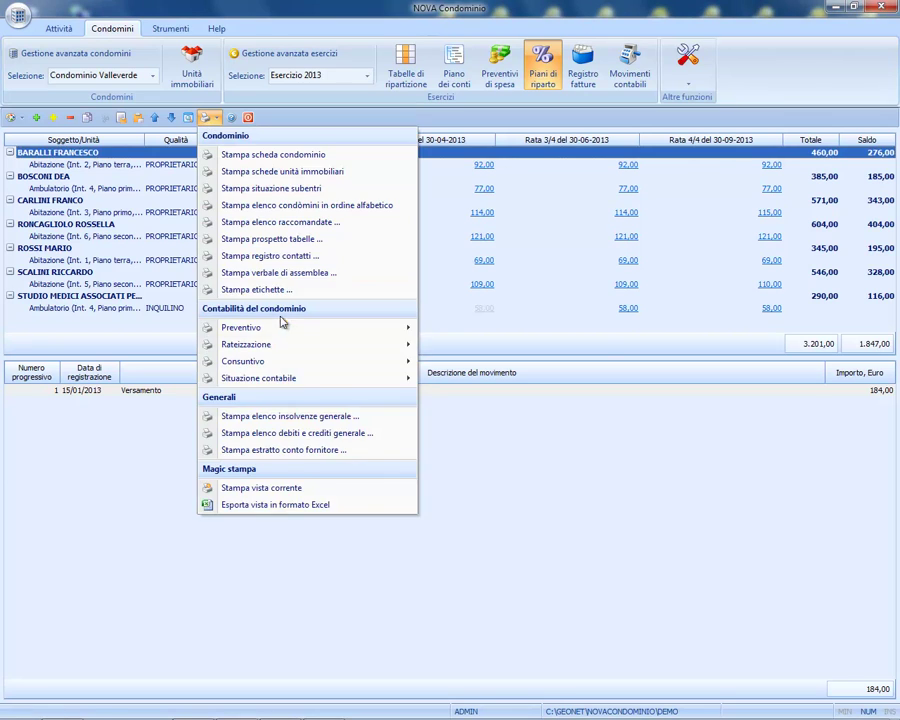
mouse_move(282, 327)
click(488, 343)
click(549, 313)
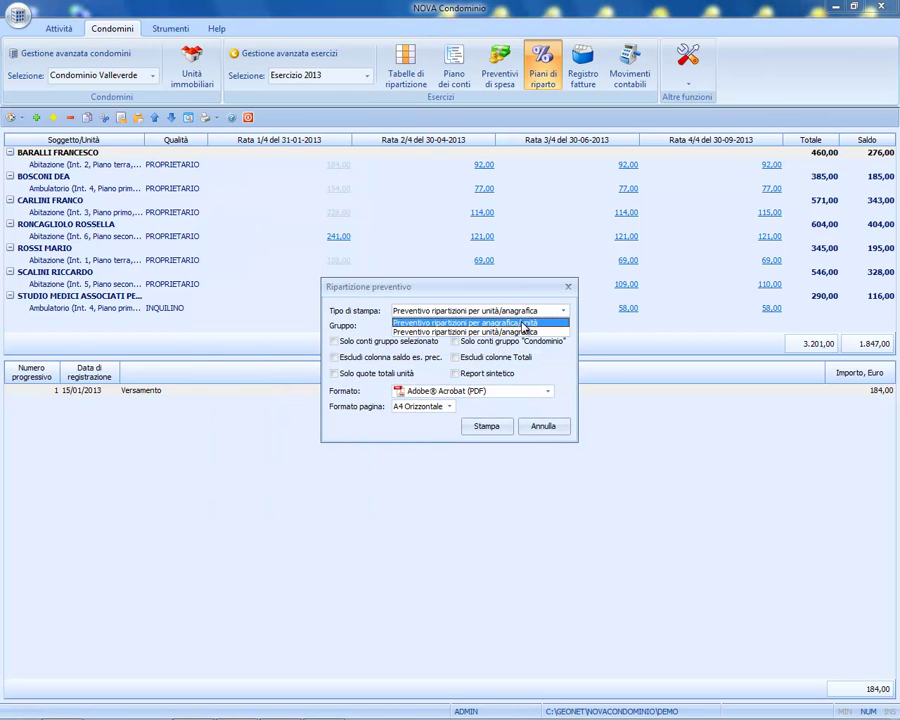
click(523, 323)
click(484, 428)
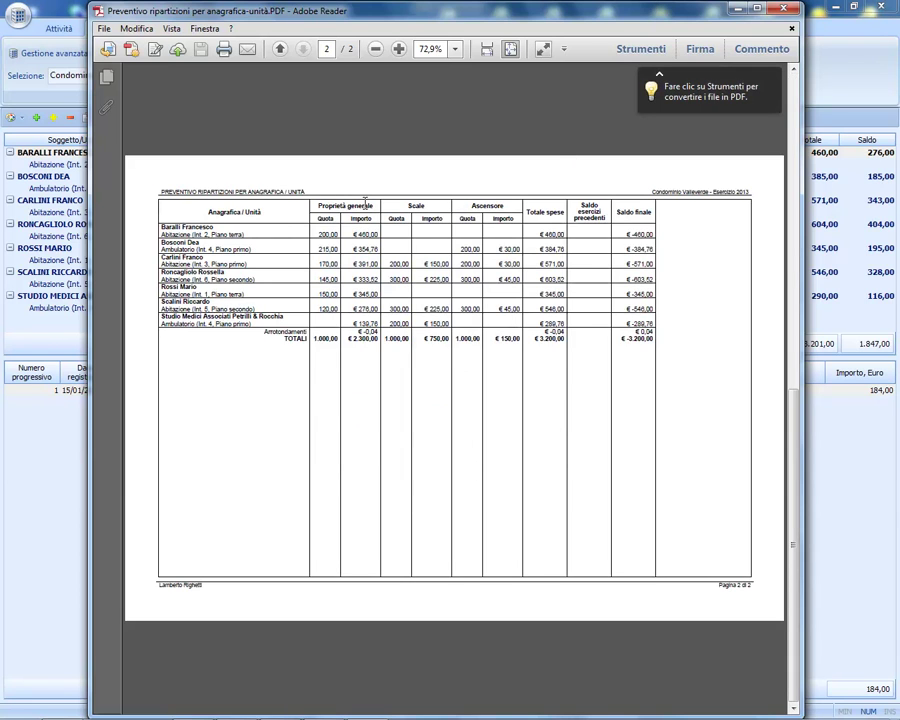
key(alt+F4)
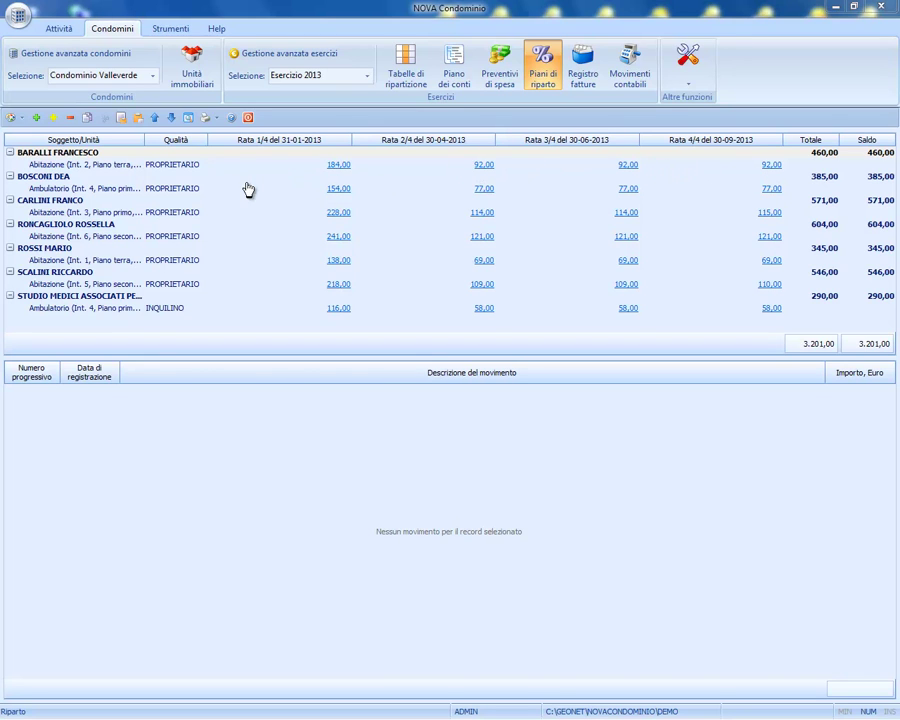
Step: Record the 184,00 receipt of the first instalment for the owner of Int. 2 on the Conto corrente bancario
click(336, 166)
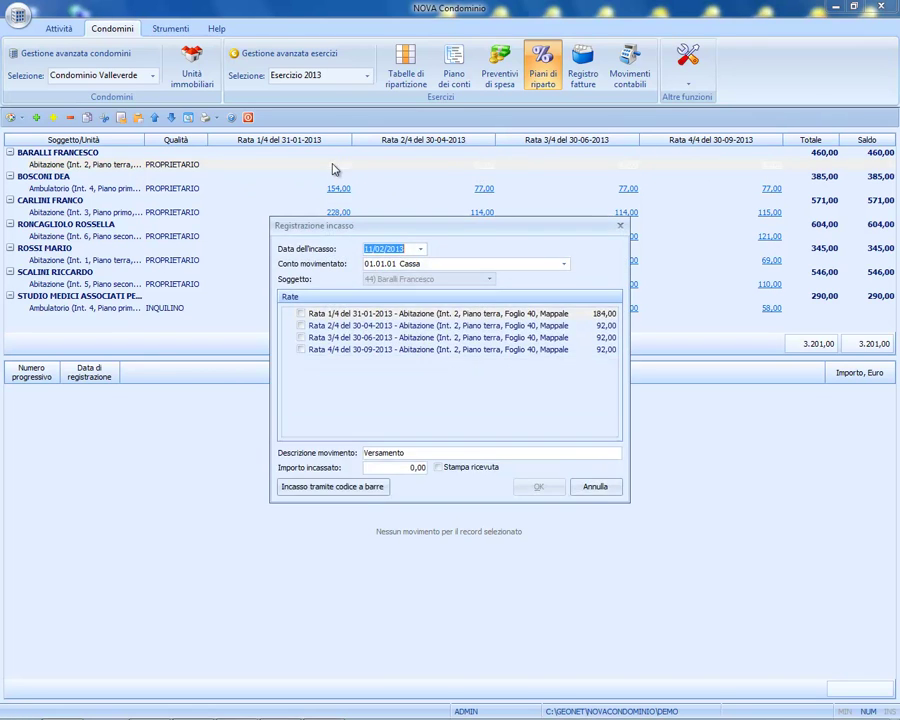
click(563, 263)
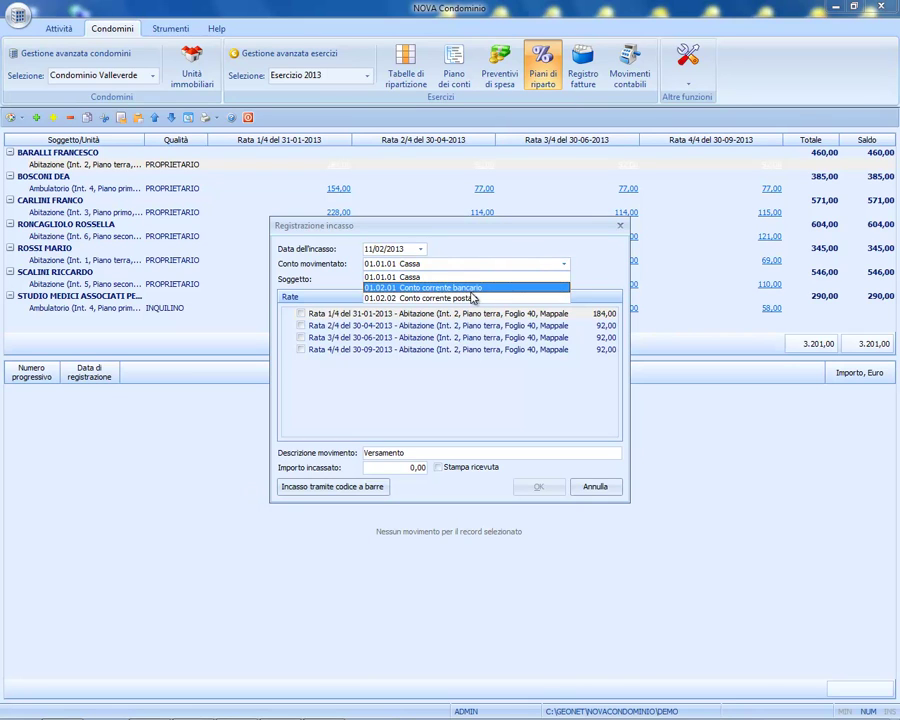
click(468, 288)
click(300, 314)
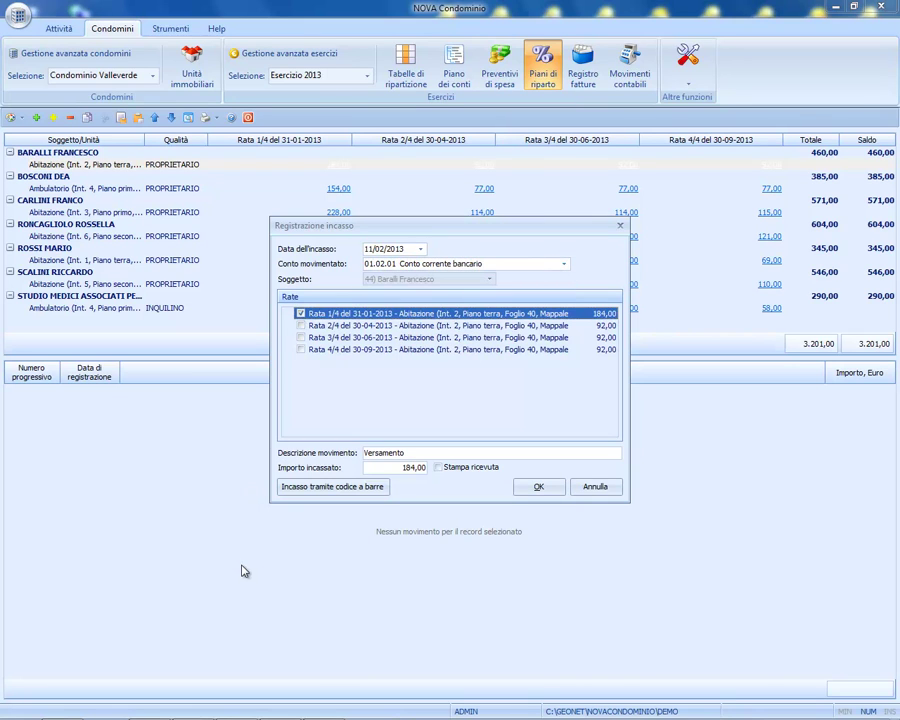
click(533, 487)
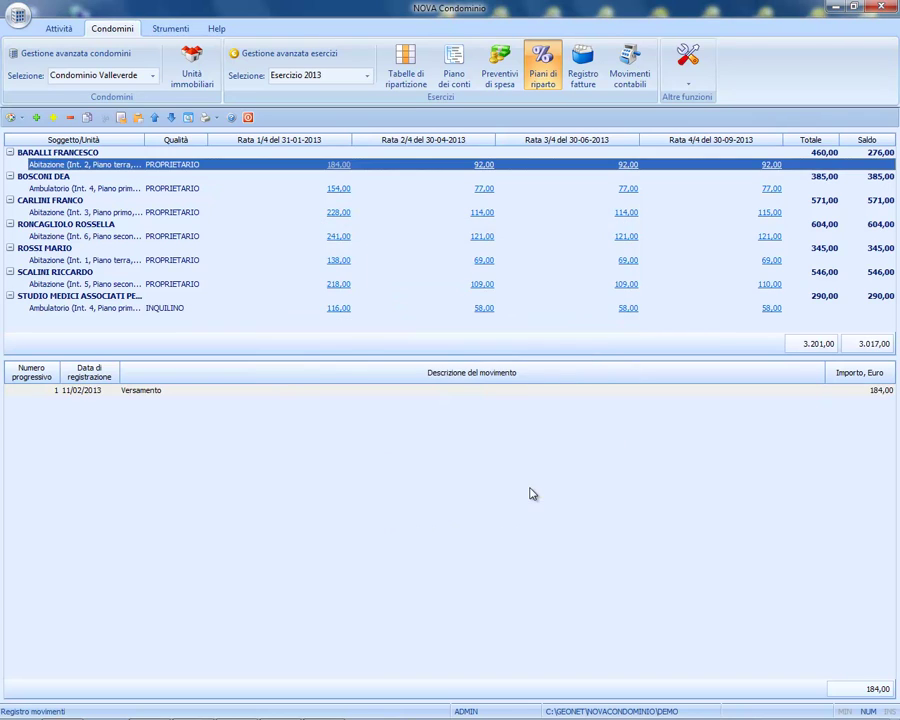
Step: Record a 200,00 receipt from the owner of Int. 4 on the Conto corrente bancario, deducting the excess from the following instalments
click(339, 189)
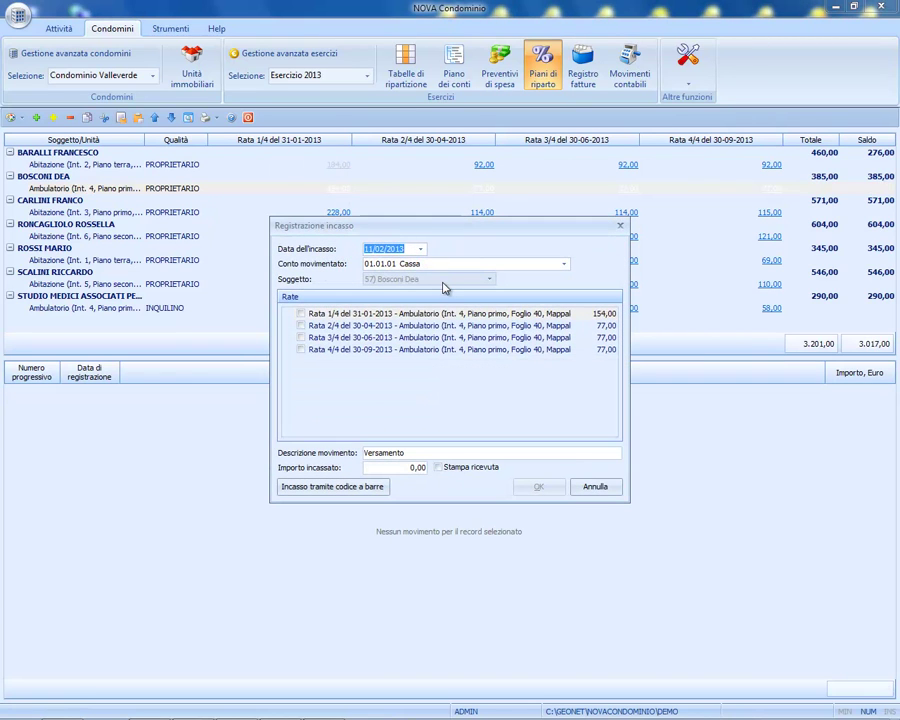
click(458, 264)
click(440, 286)
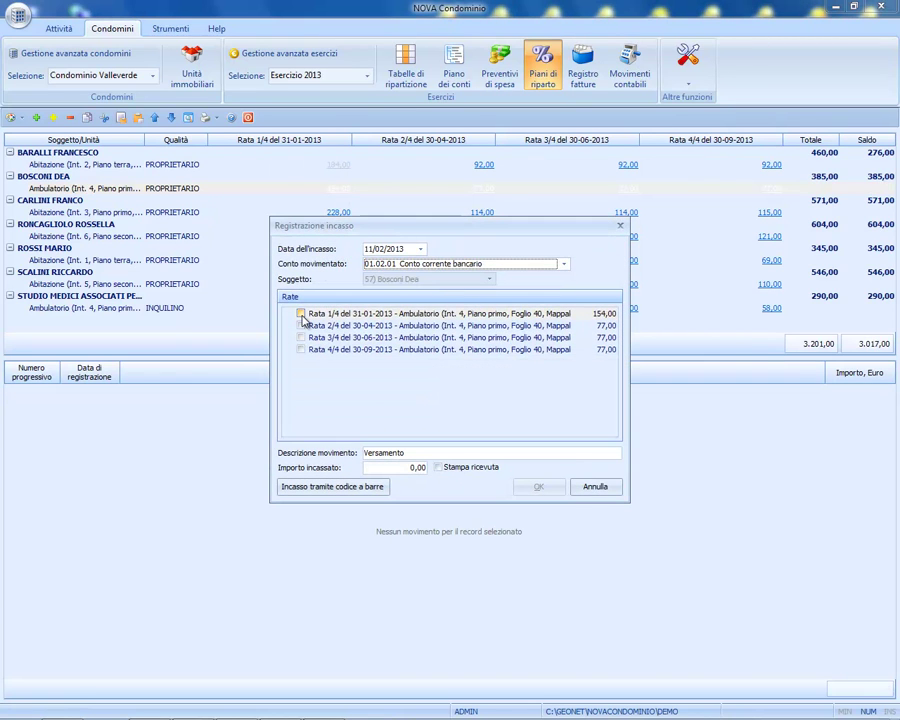
click(301, 314)
click(301, 314)
click(404, 471)
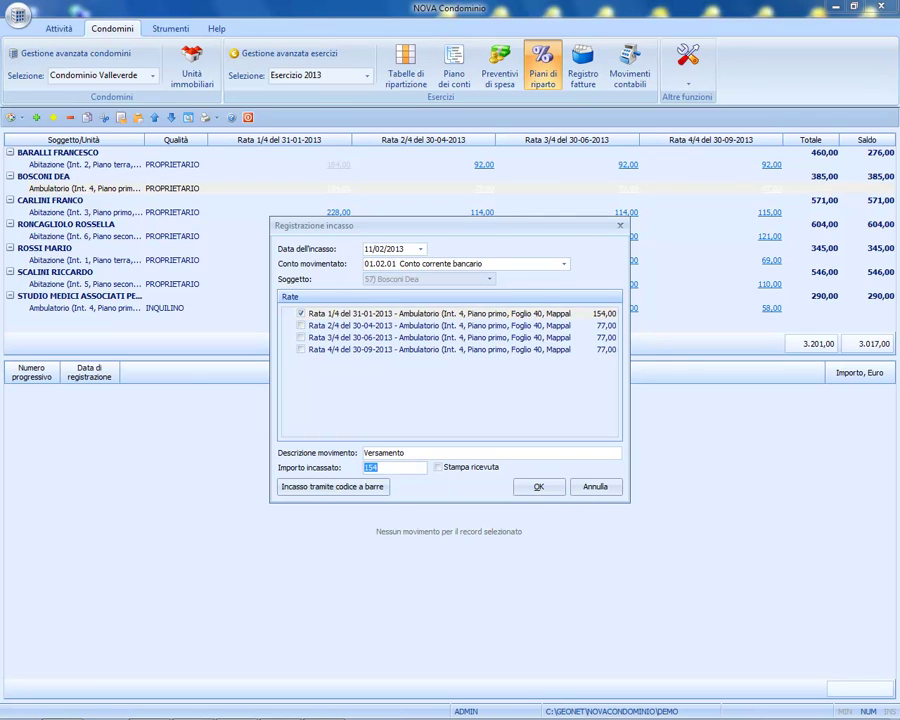
click(545, 489)
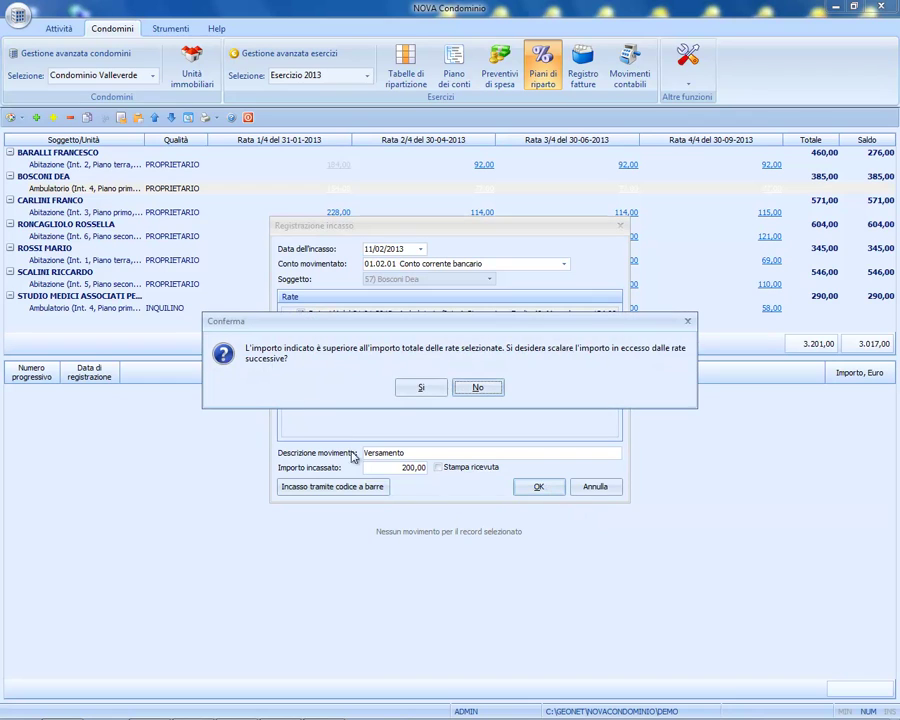
click(420, 387)
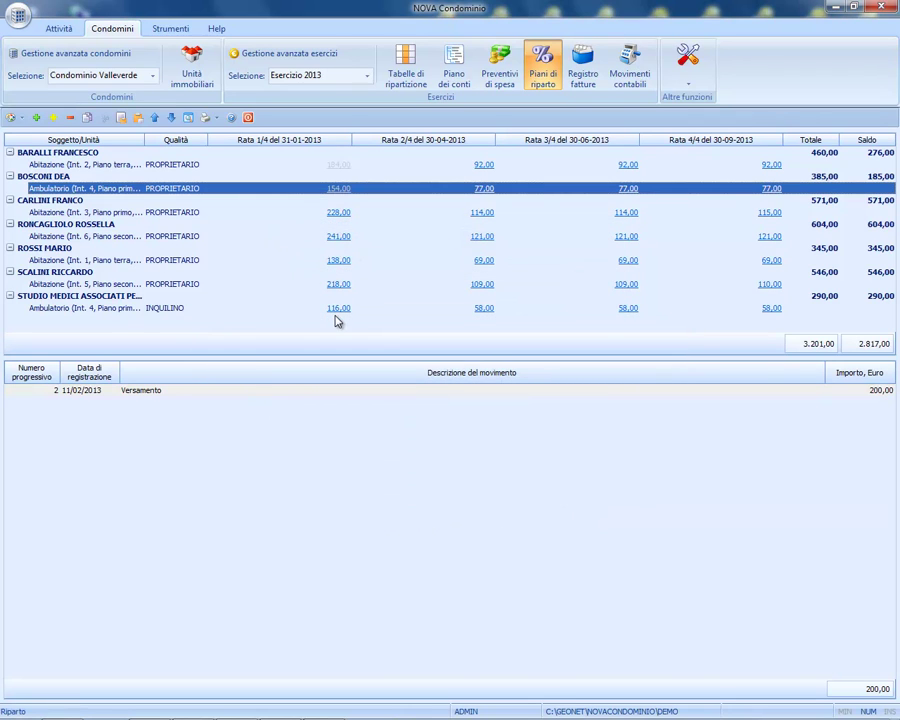
Step: Add an invoice to the invoice register with a new supplier, Allianz Lloyd, as PERSONA GIURIDICA with its registered office in Roma
click(583, 70)
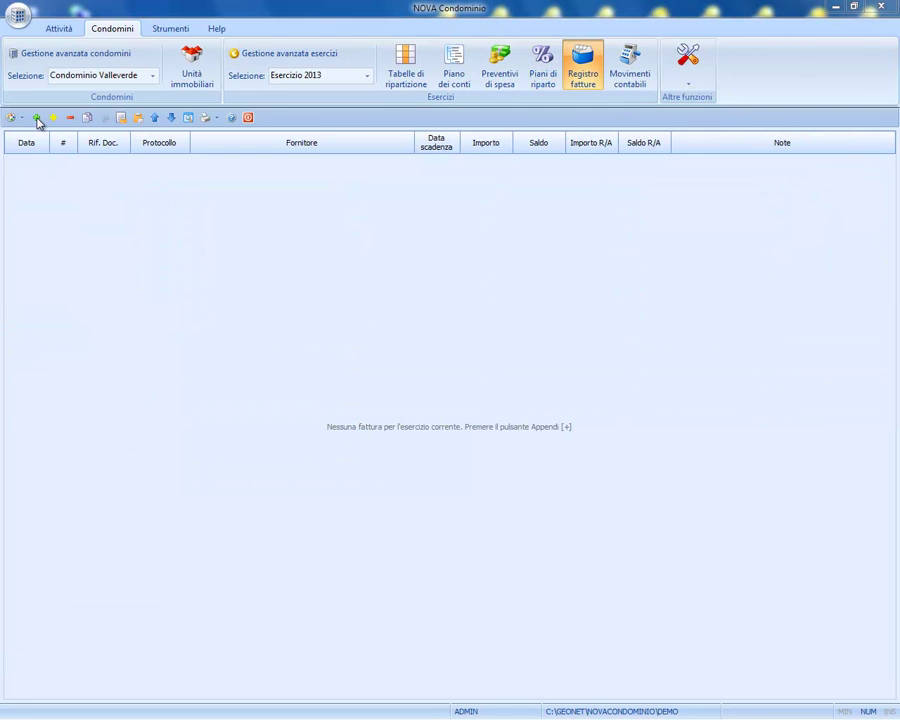
click(36, 118)
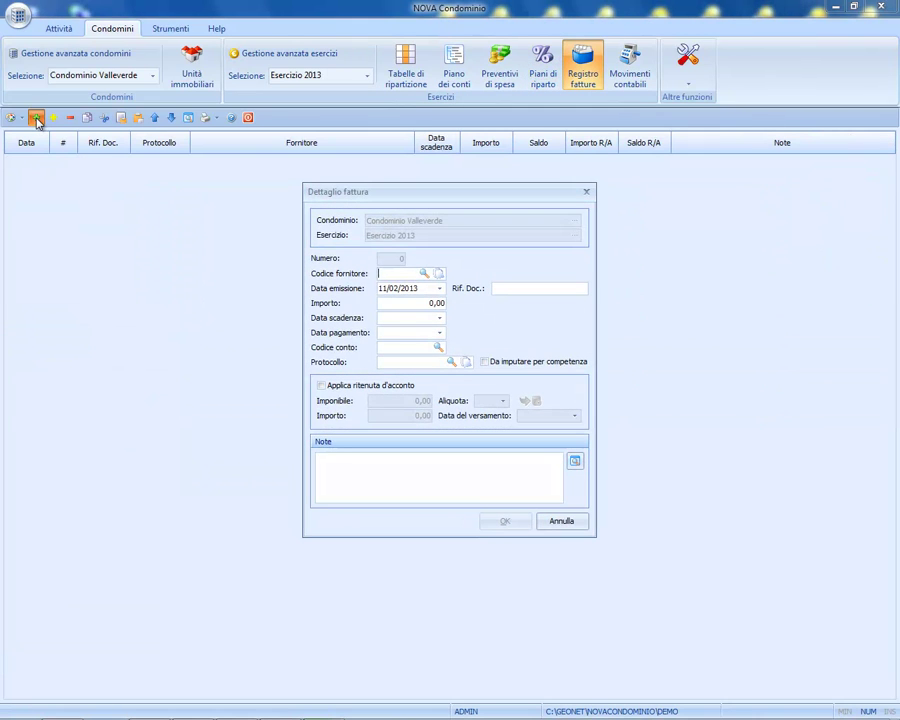
click(441, 276)
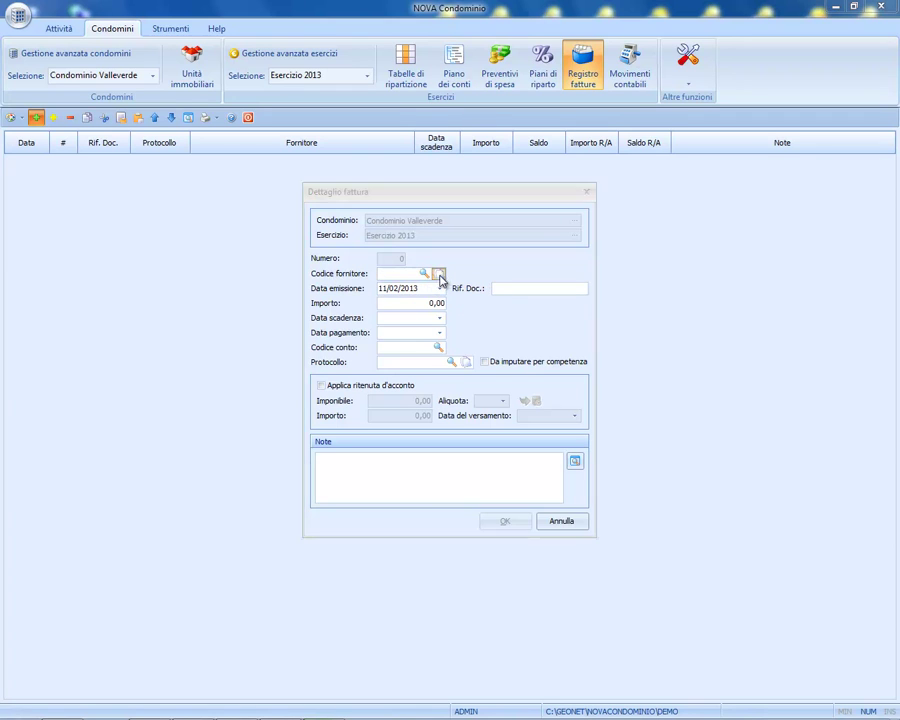
key(Down)
key(Tab)
text(A)
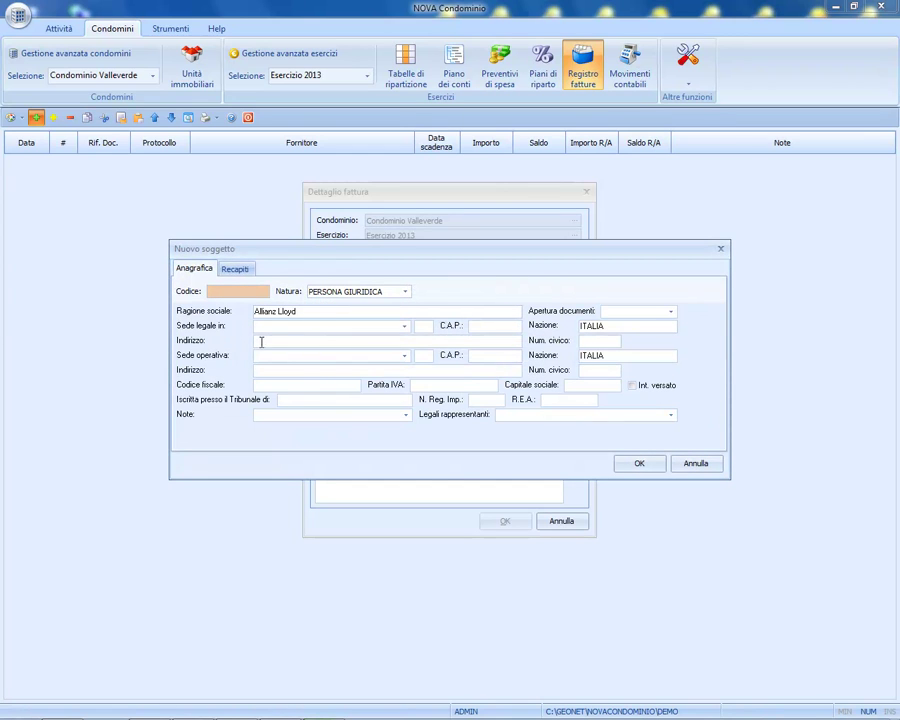
key(Tab)
text(Roma)
key(Tab)
click(639, 463)
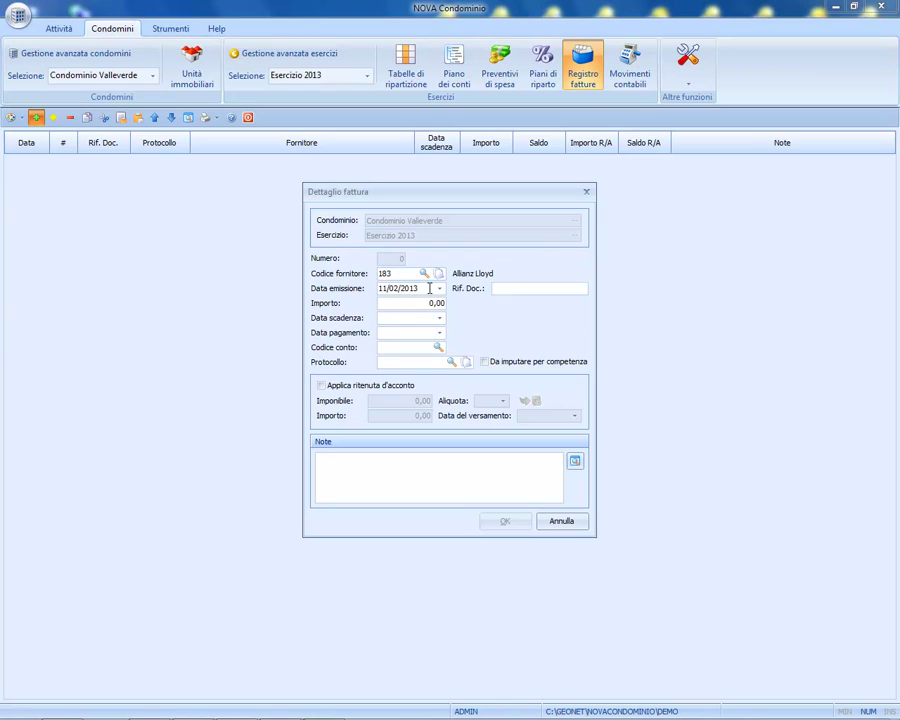
Step: Give the invoice the document reference 20A, an amount of 1.200,00 and the due date 28/02/2013
click(514, 291)
text(20A)
key(Tab)
text(1.200)
click(439, 317)
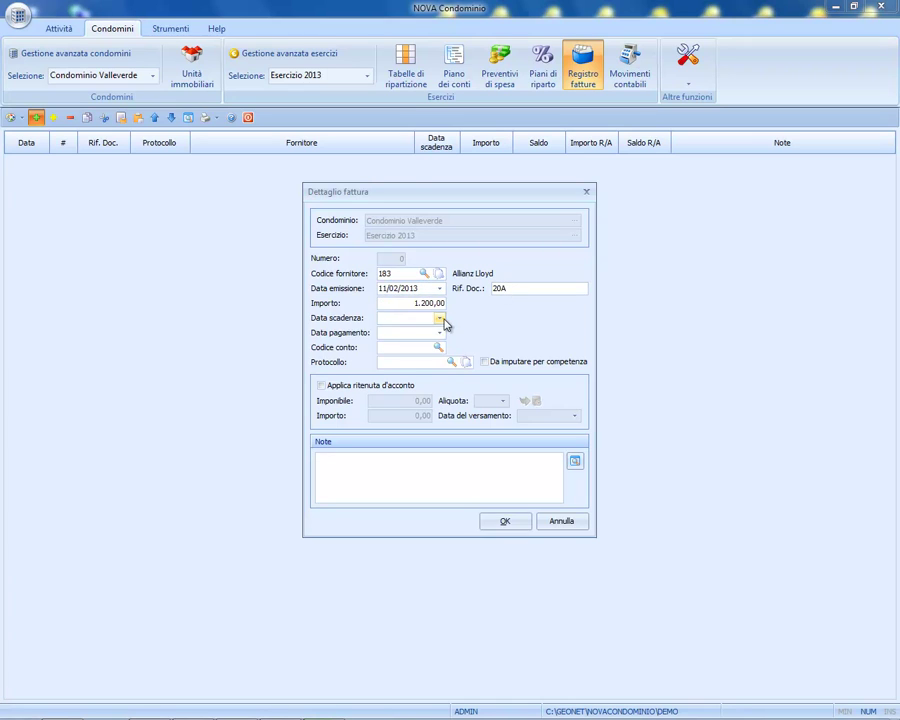
click(438, 398)
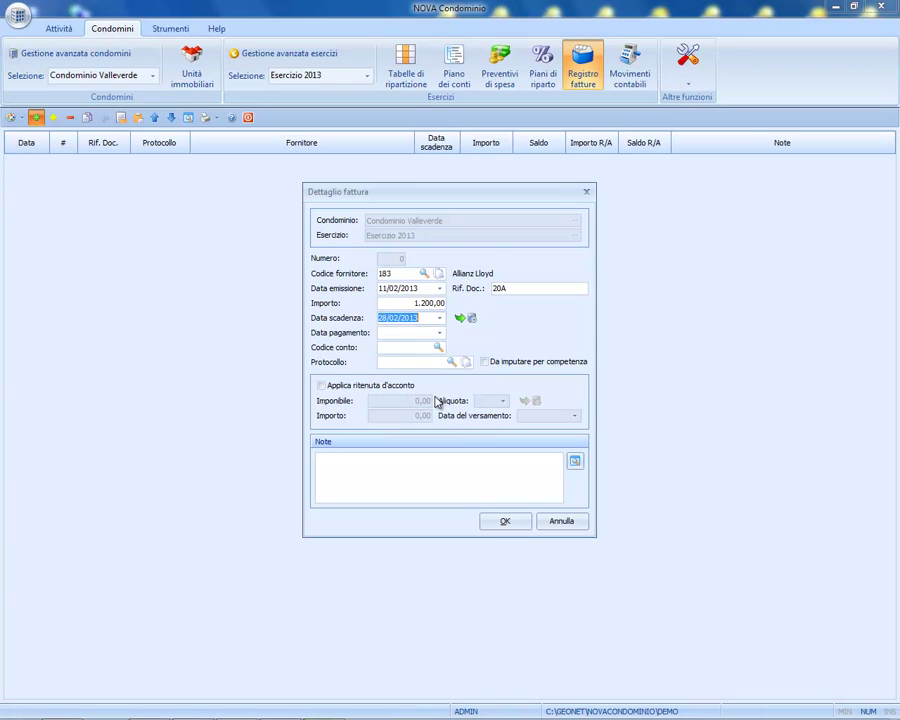
Step: Add an Agenda event for the Allianz Lloyd invoice's due date of 28/02/2013, without a set time
click(470, 320)
drag(404, 325, 388, 412)
click(365, 294)
click(364, 282)
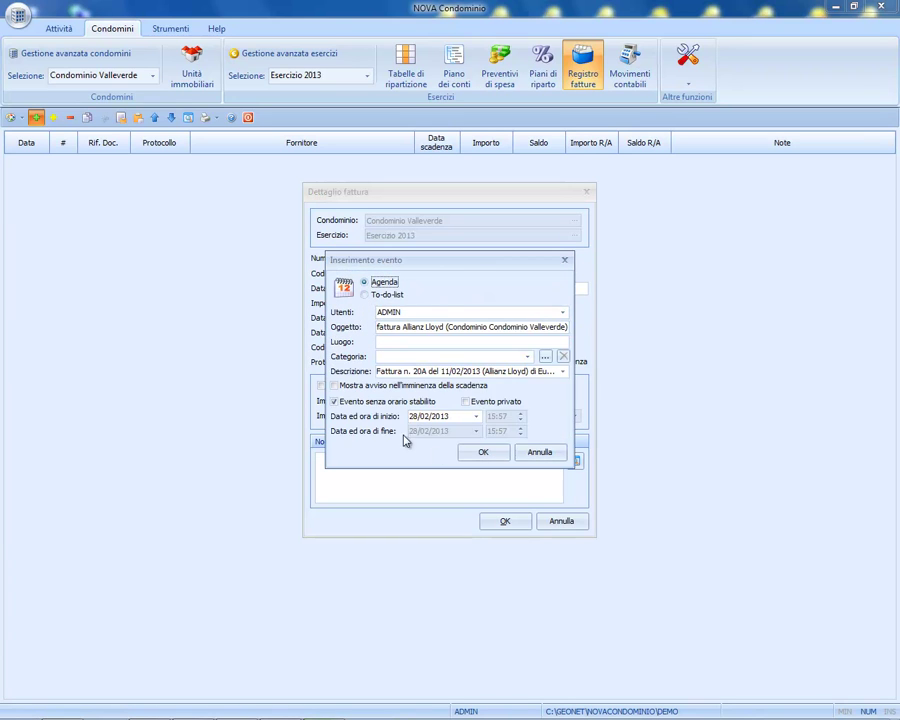
click(483, 452)
Step: Assign the Allianz Lloyd invoice to account 03.01.01 Assicurazione fabbricato and save it
click(438, 347)
click(510, 506)
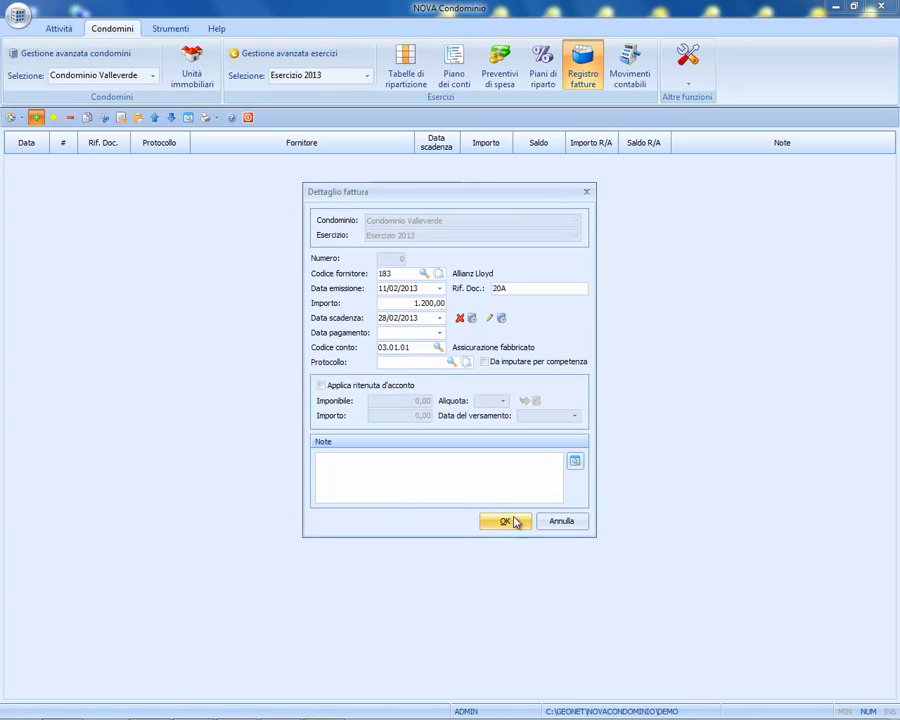
click(505, 521)
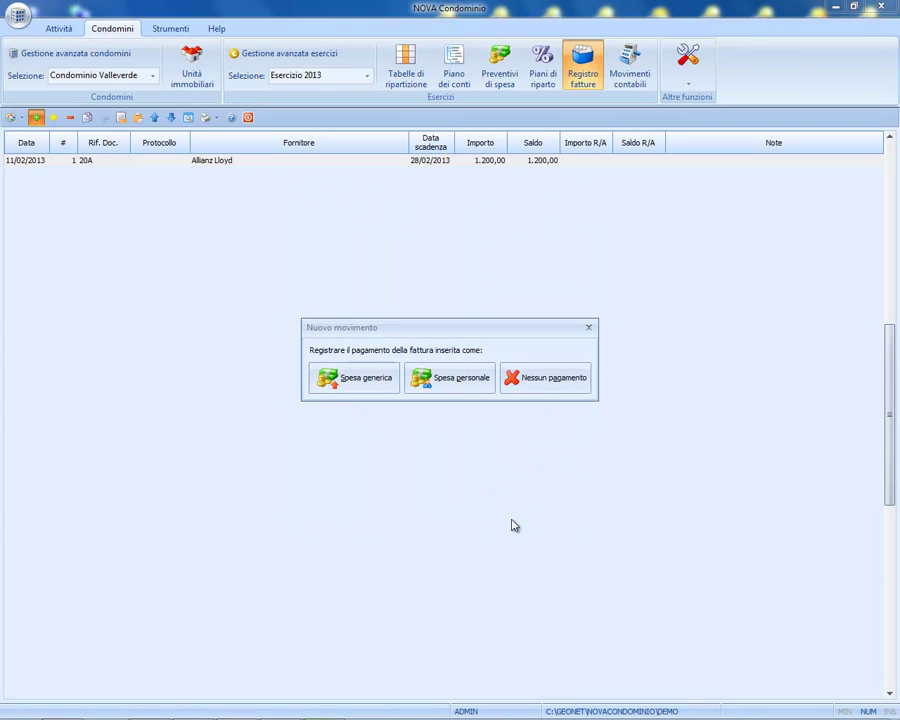
Step: Record the payment of the Allianz Lloyd invoice as Spesa generica from 01.02.01 Conto corrente bancario
click(352, 386)
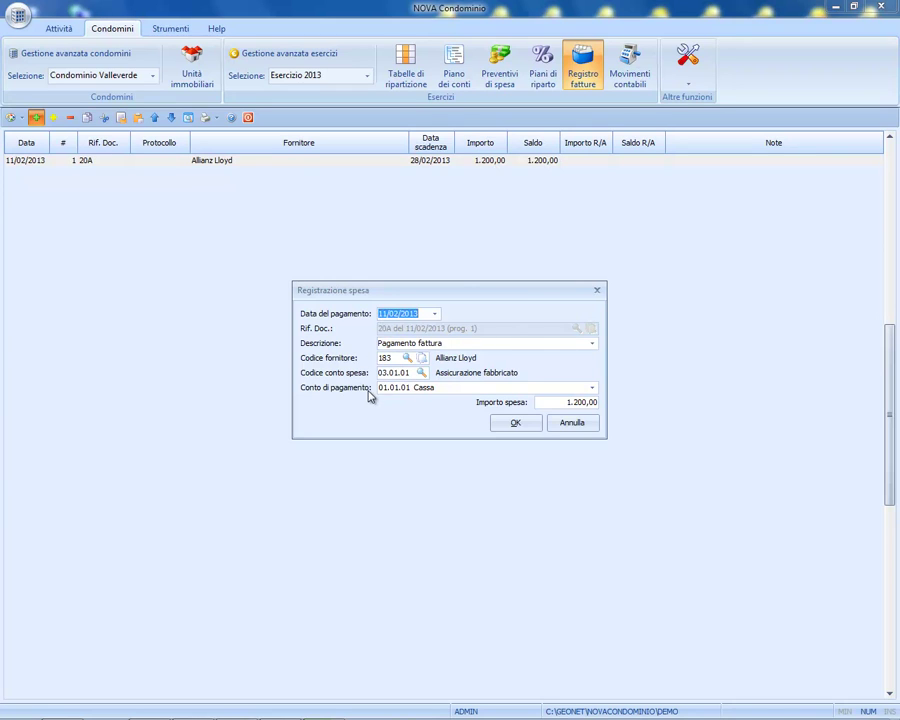
click(548, 389)
click(472, 412)
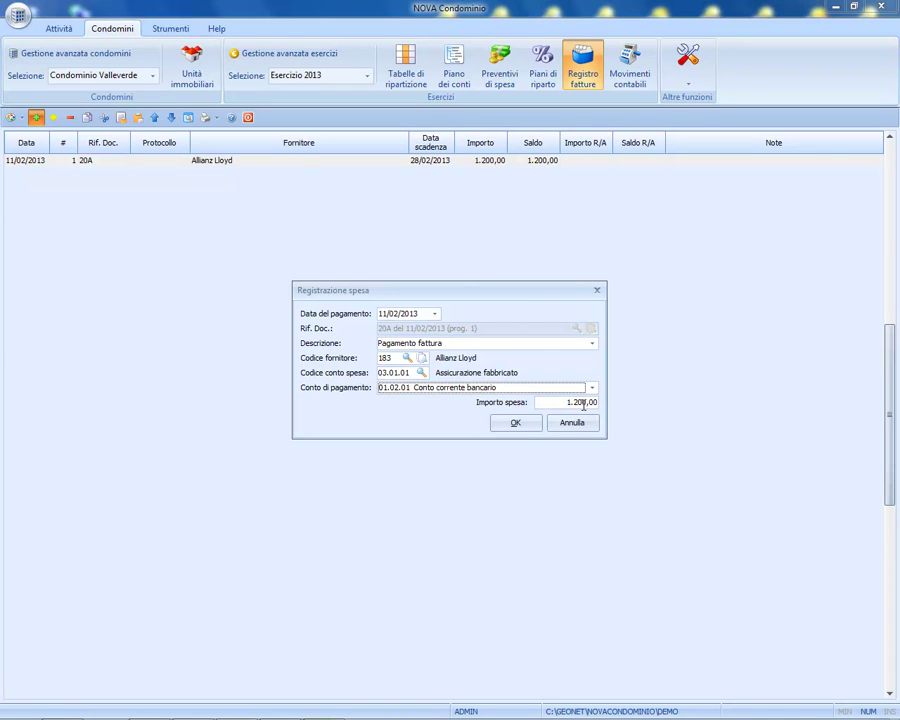
click(516, 424)
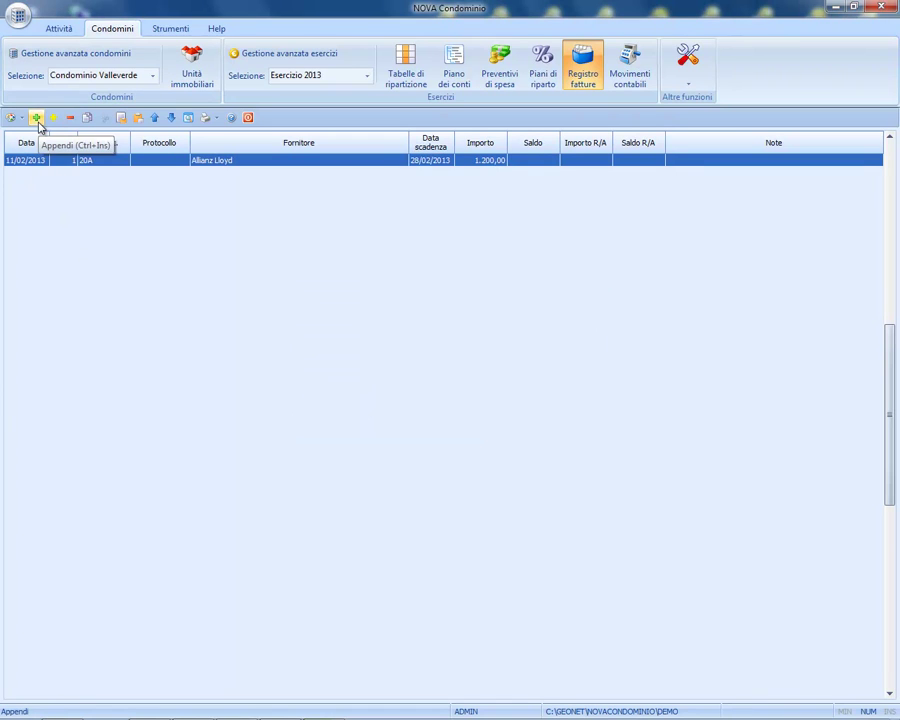
click(78, 300)
Step: Add an invoice for the supplier Reflex srl with the issue date 13/02/2013
click(36, 117)
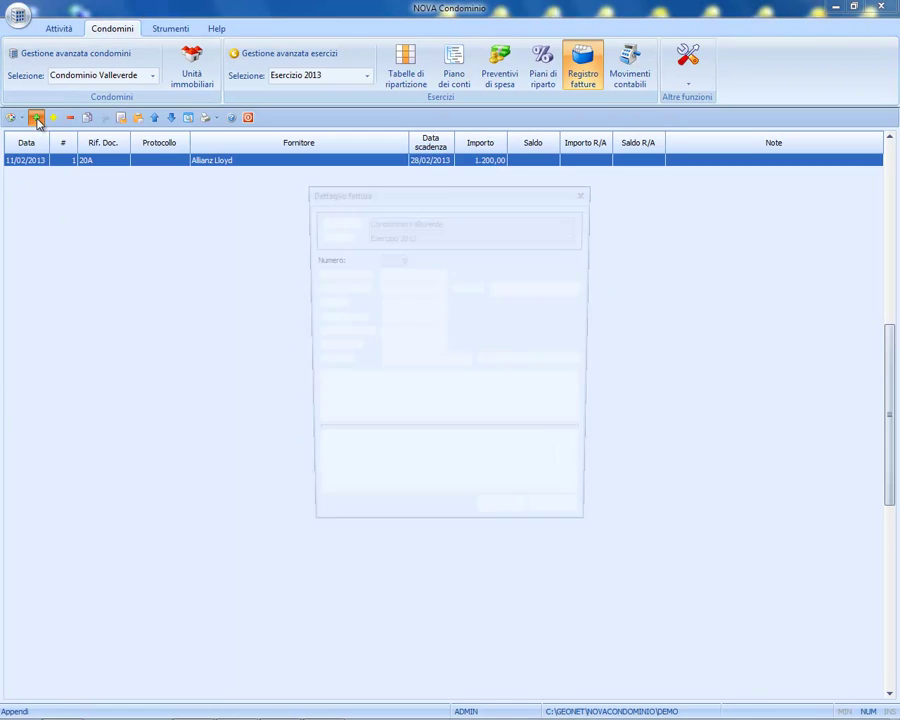
click(424, 274)
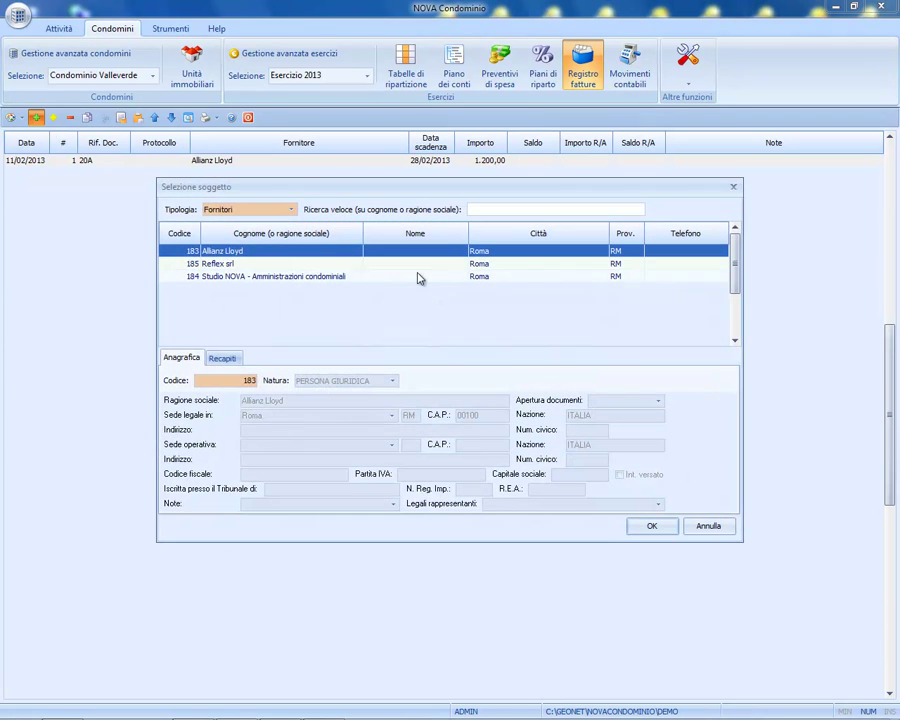
double_click(229, 264)
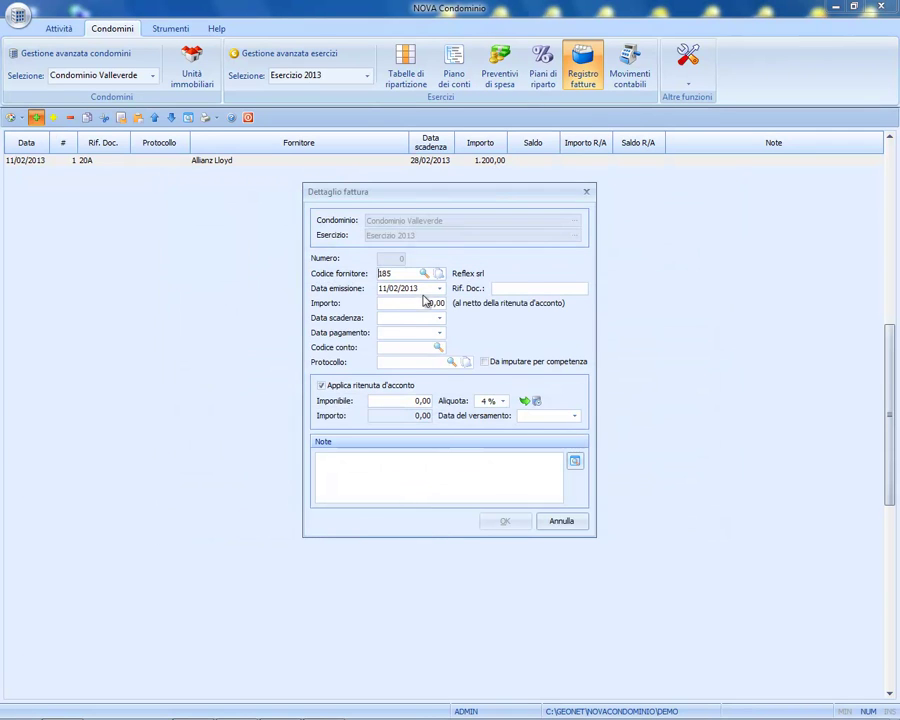
click(439, 288)
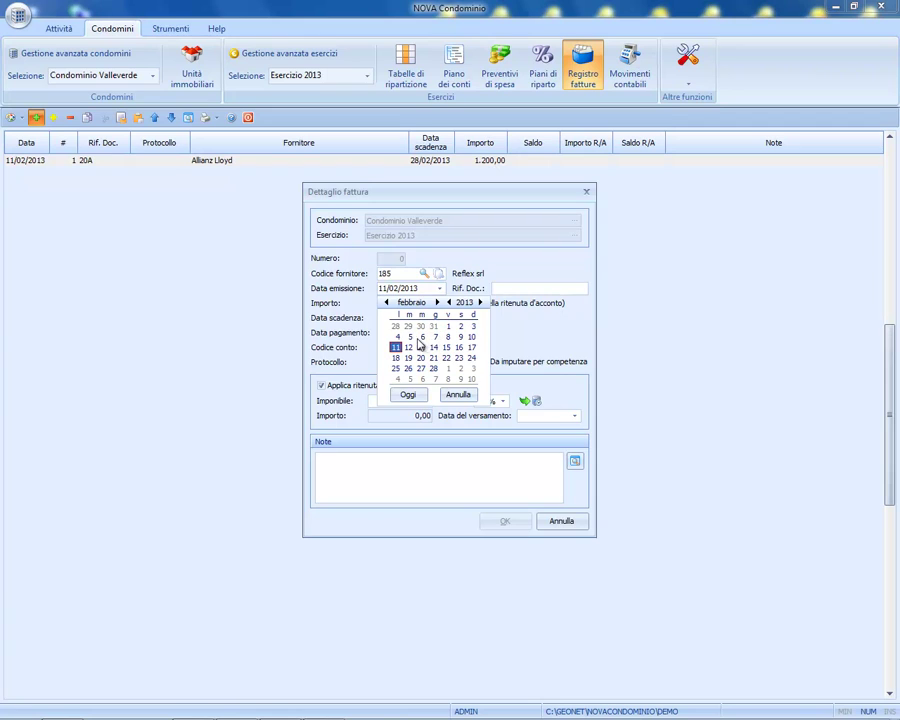
click(421, 347)
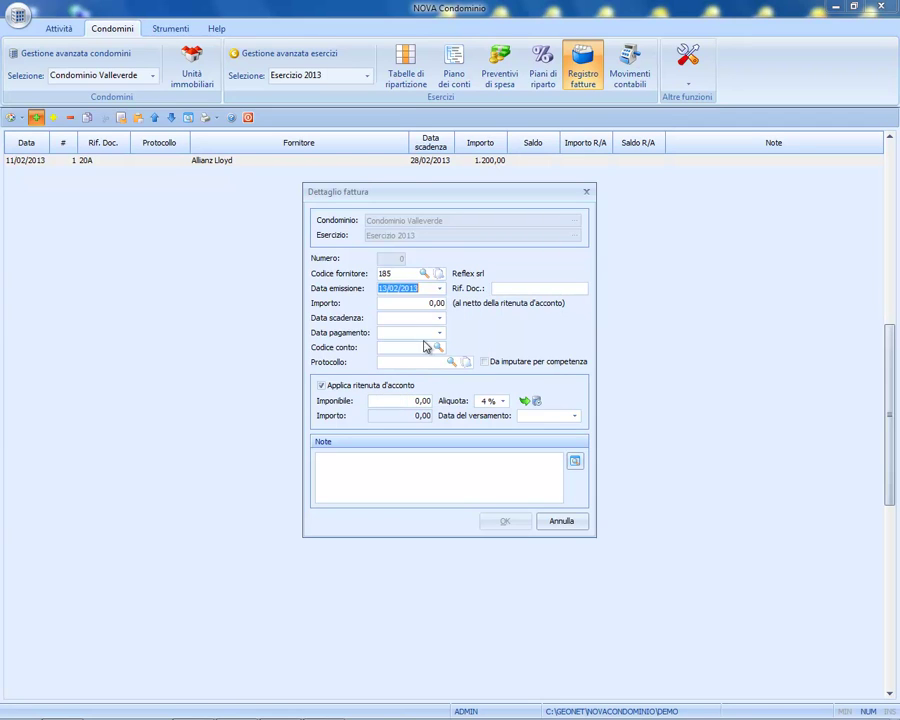
Step: Give the Reflex srl invoice an amount of 234,00, the document reference A123 and the account 03.03.02 Pulizia scale
click(429, 304)
key(Tab)
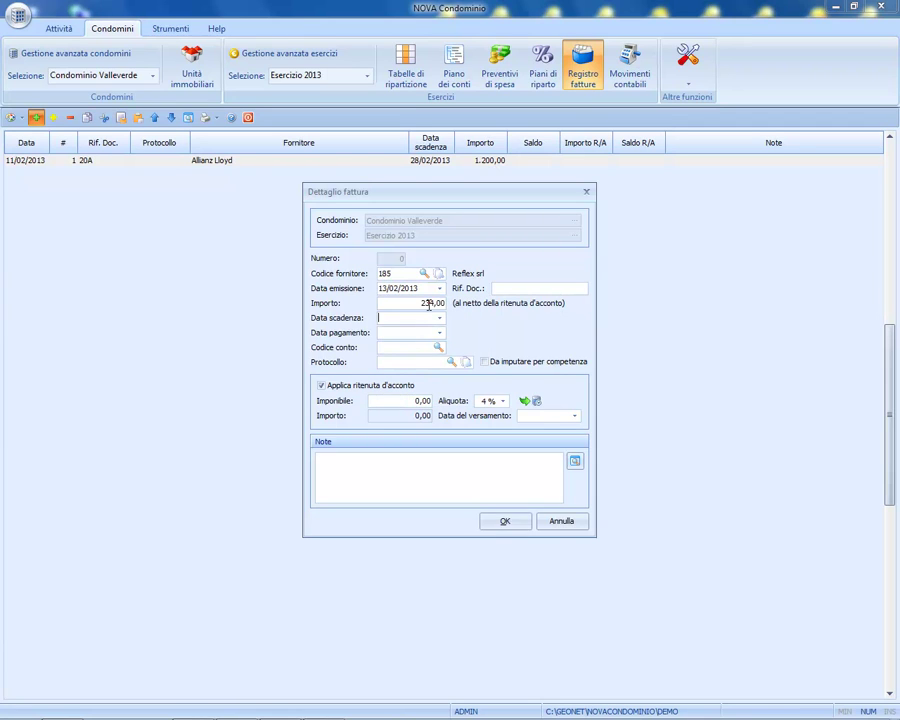
text(A123)
click(438, 347)
double_click(388, 273)
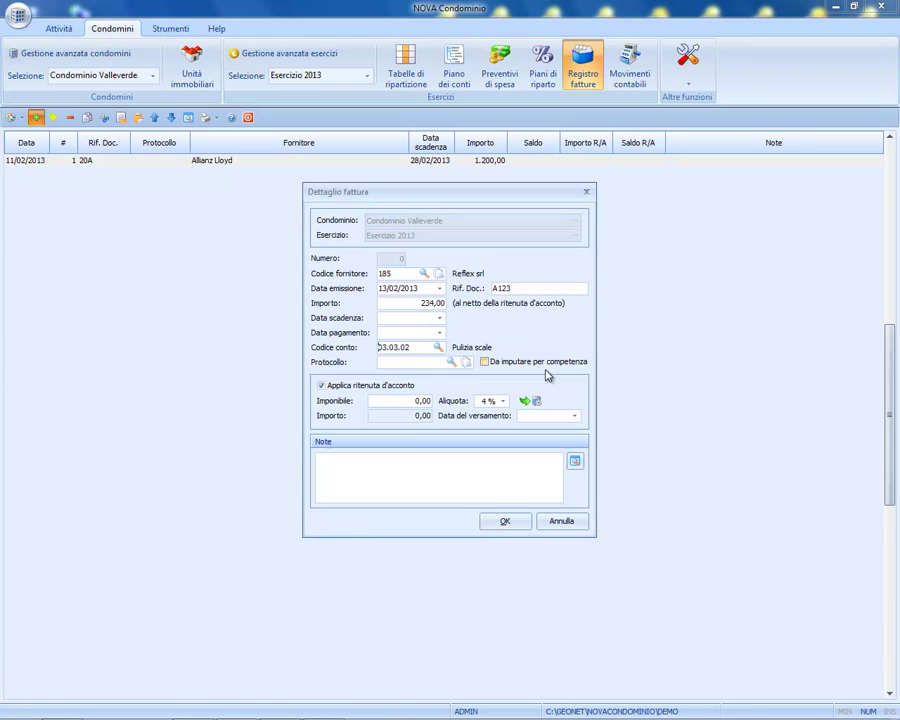
Step: Set the Reflex srl invoice's withholding tax base to 200,00 and save the invoice with no payment recorded
click(395, 400)
text(200)
key(Tab)
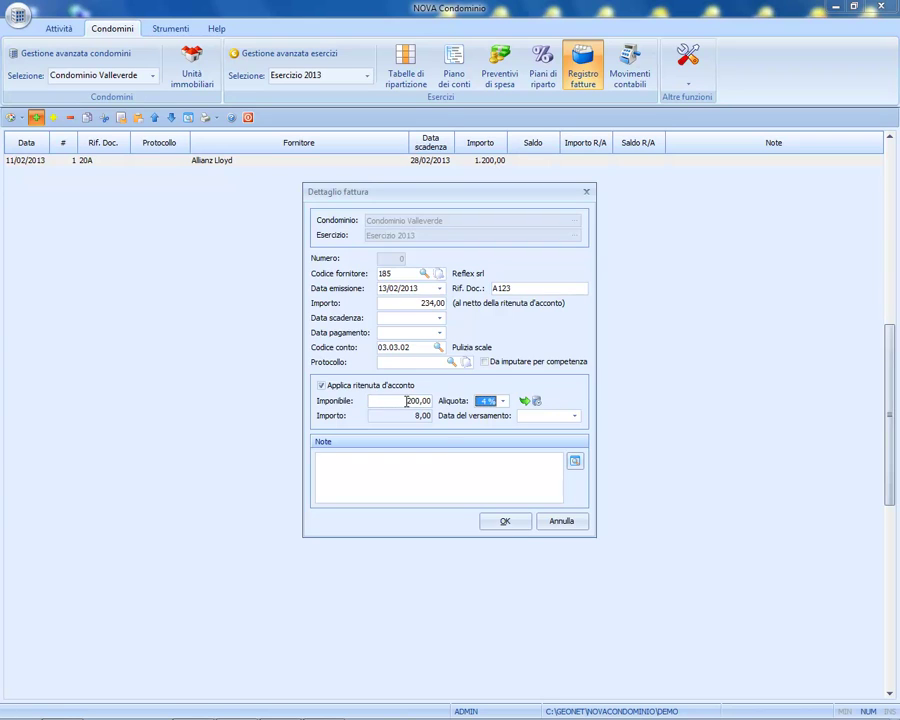
click(505, 521)
click(567, 383)
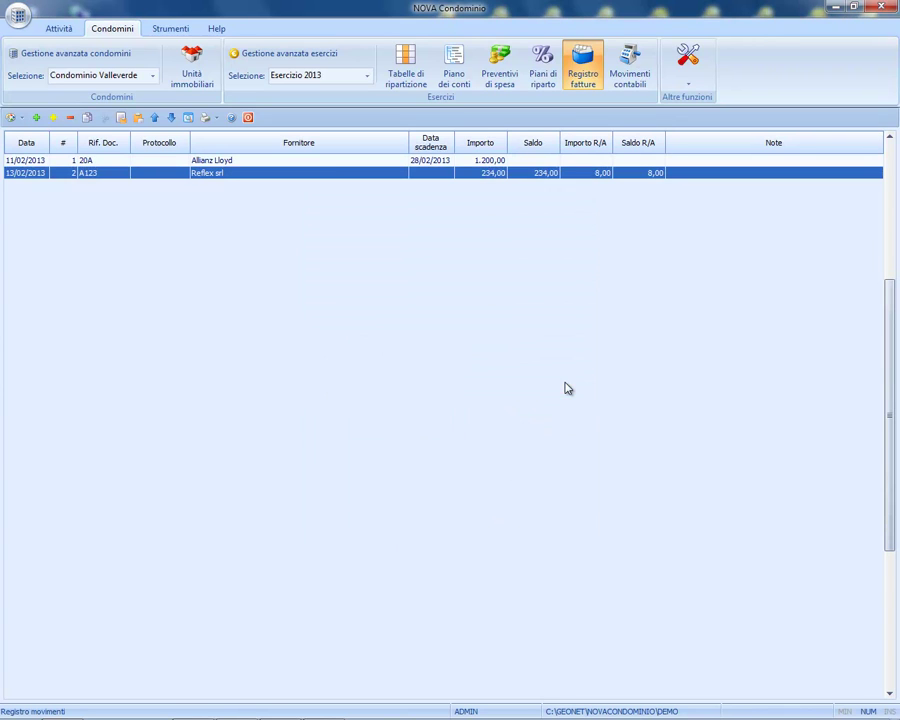
Step: Record the payment of Studio NOVA's invoice 18/13 as Spesa generica from 01.02.01 Conto corrente bancario
key(Up)
key(Down)
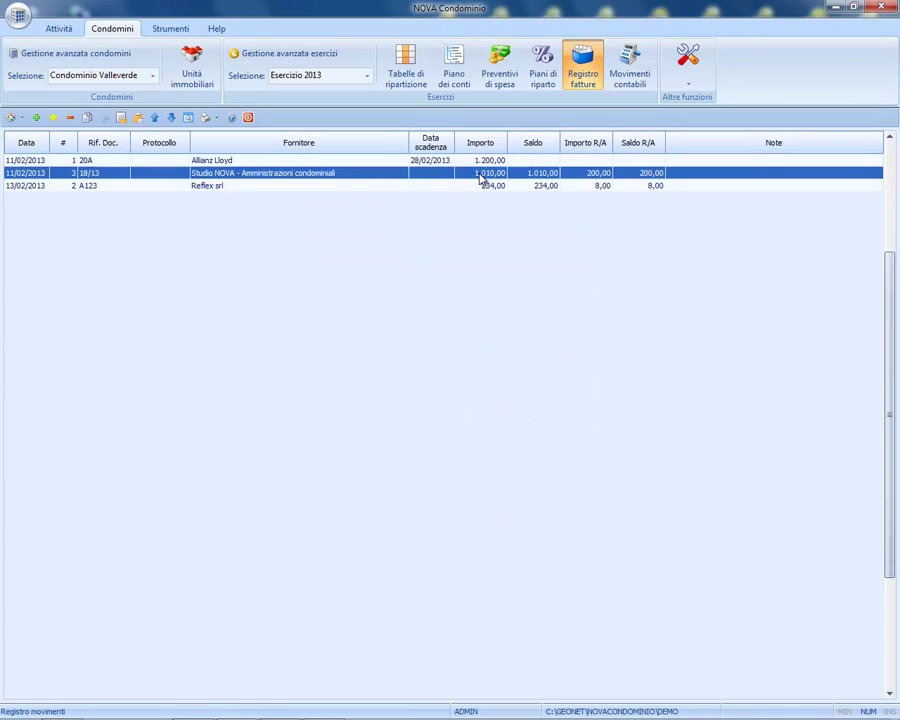
key(Down)
click(486, 172)
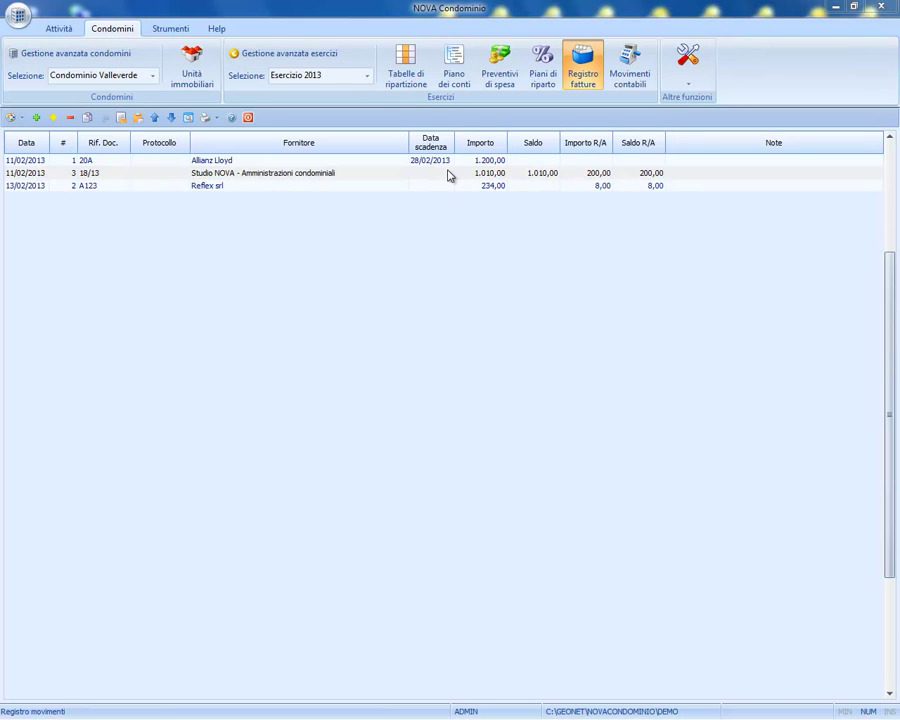
right_click(450, 176)
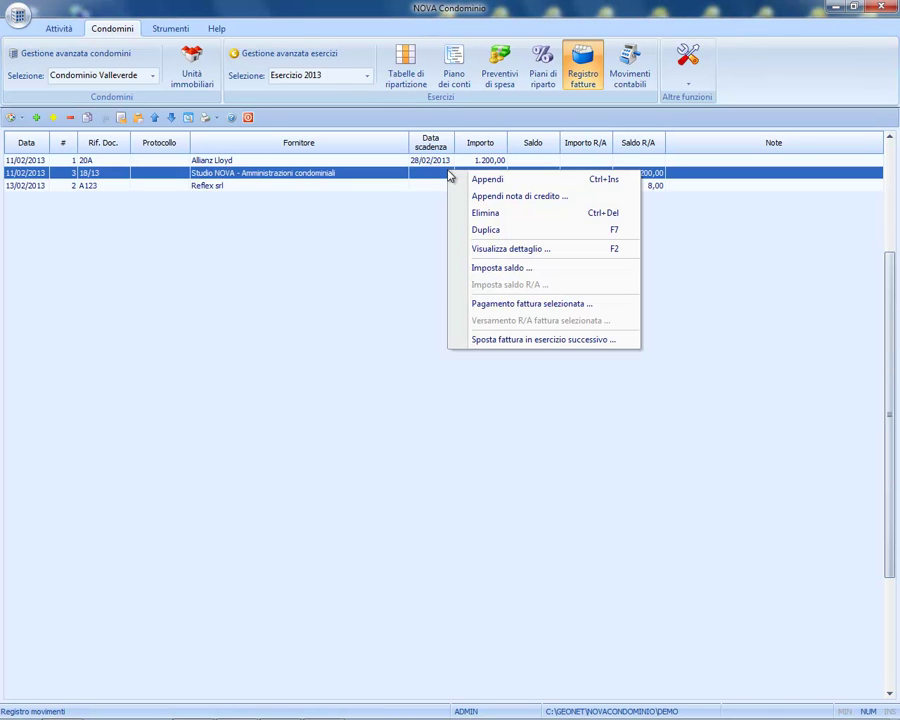
click(522, 304)
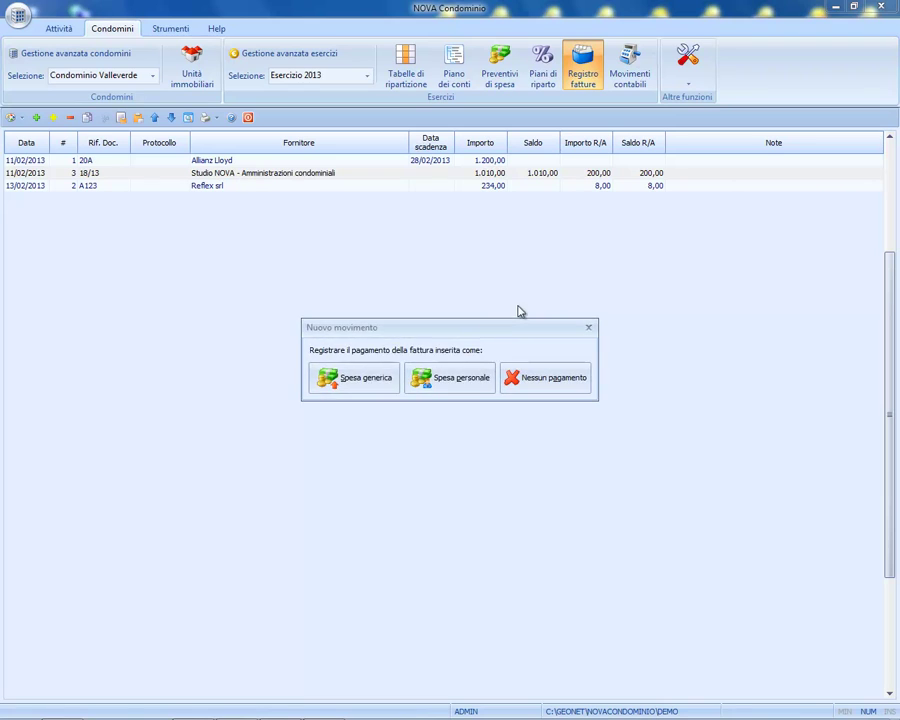
click(352, 376)
click(488, 388)
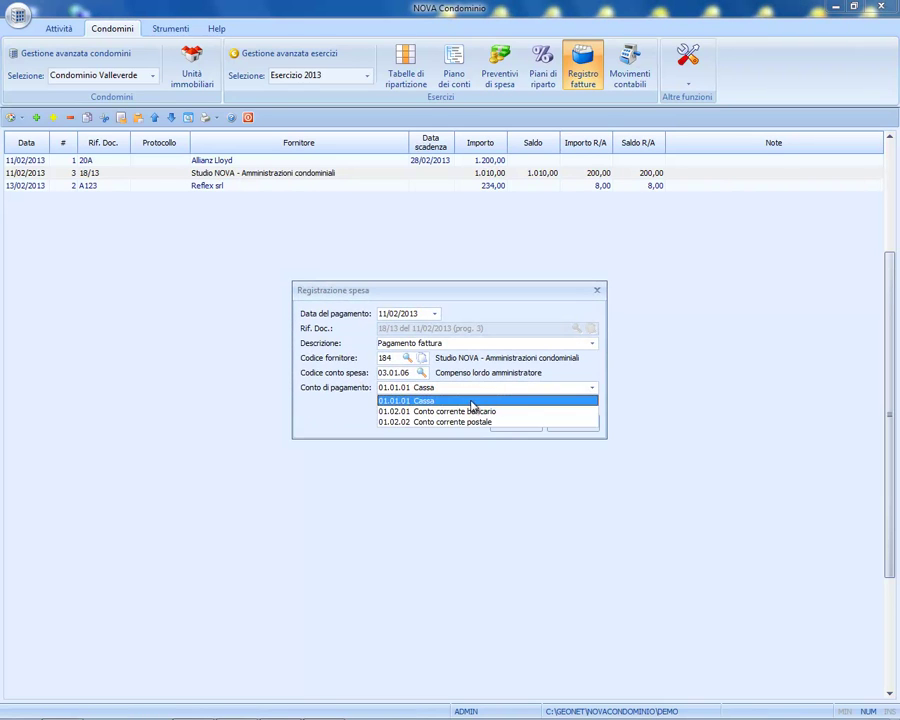
click(465, 411)
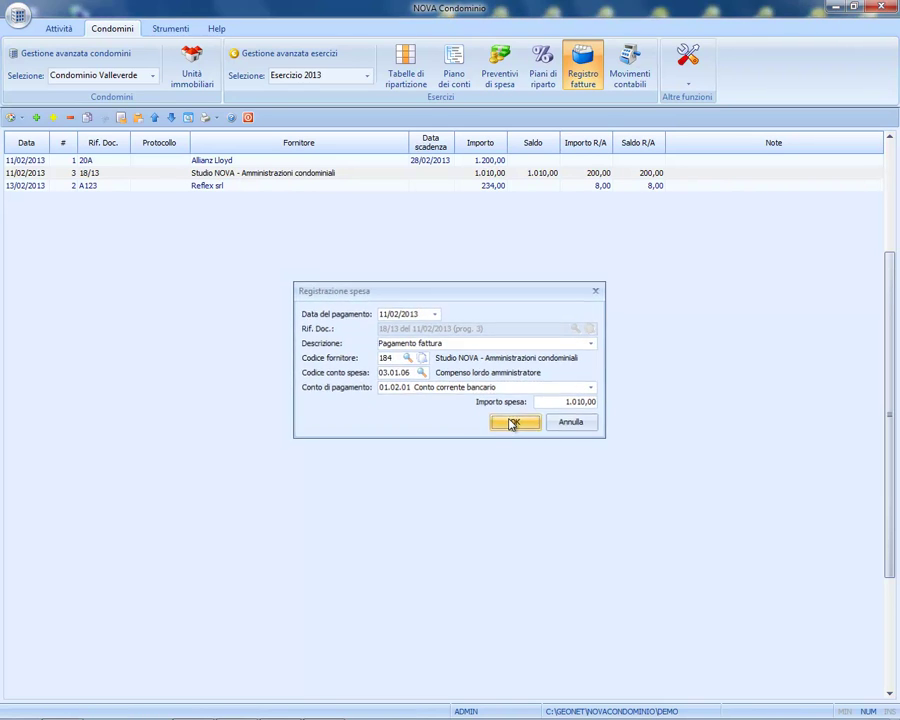
click(515, 422)
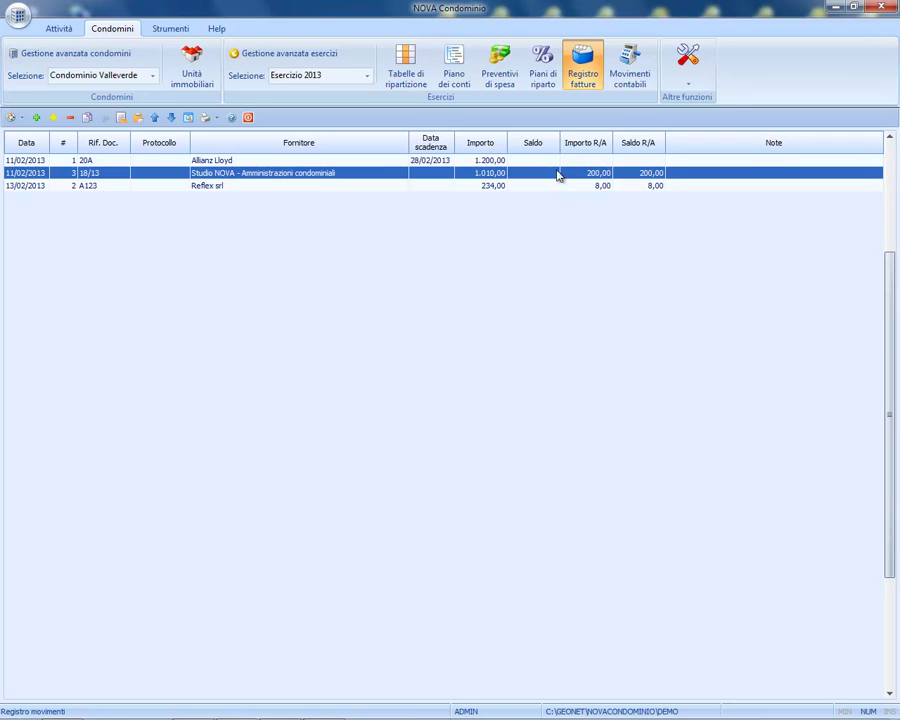
Step: Open the Modello F24 and import the Studio NOVA and Reflex srl withholdings due in Marzo 2013
click(692, 62)
click(718, 194)
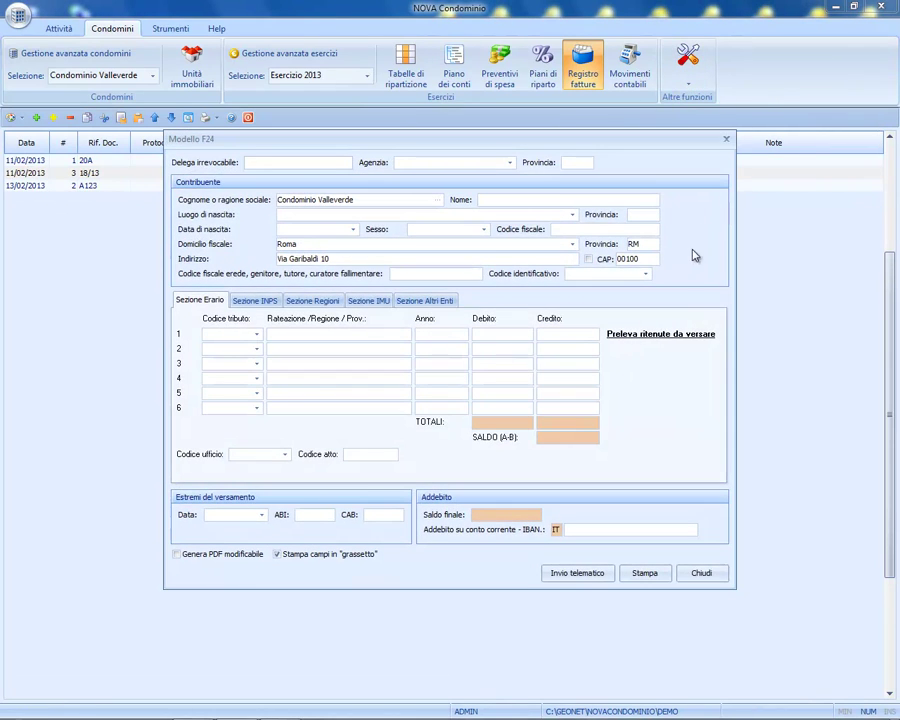
click(657, 345)
click(370, 258)
click(344, 293)
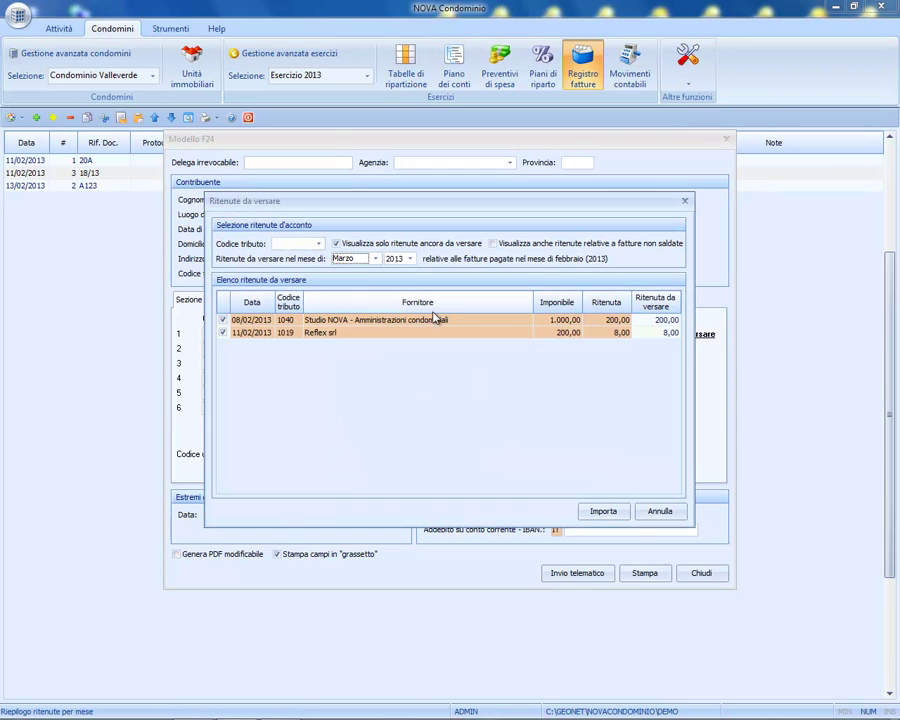
click(603, 511)
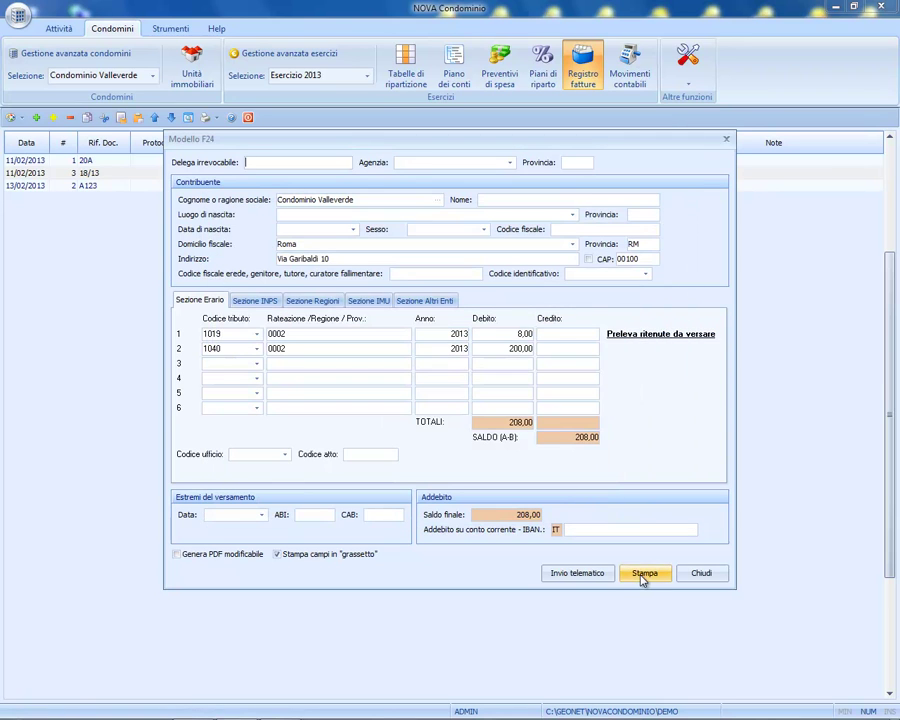
Step: Print the F24 form, recording the withholding payments on 01.02.01 Conto corrente bancario, and review the resulting PDF before closing it
click(640, 575)
click(389, 345)
click(455, 375)
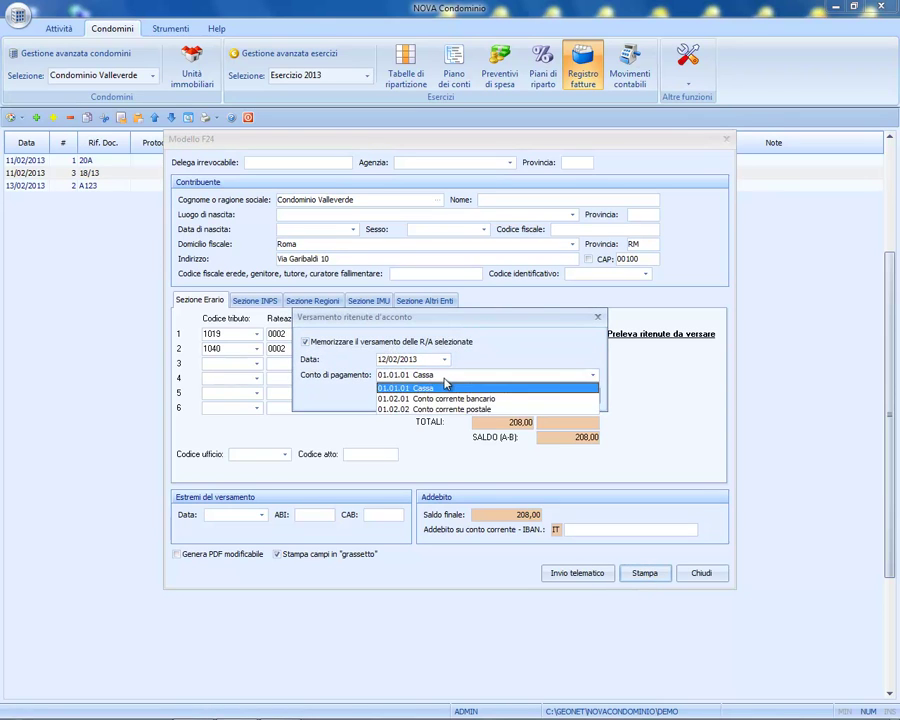
click(452, 396)
click(514, 396)
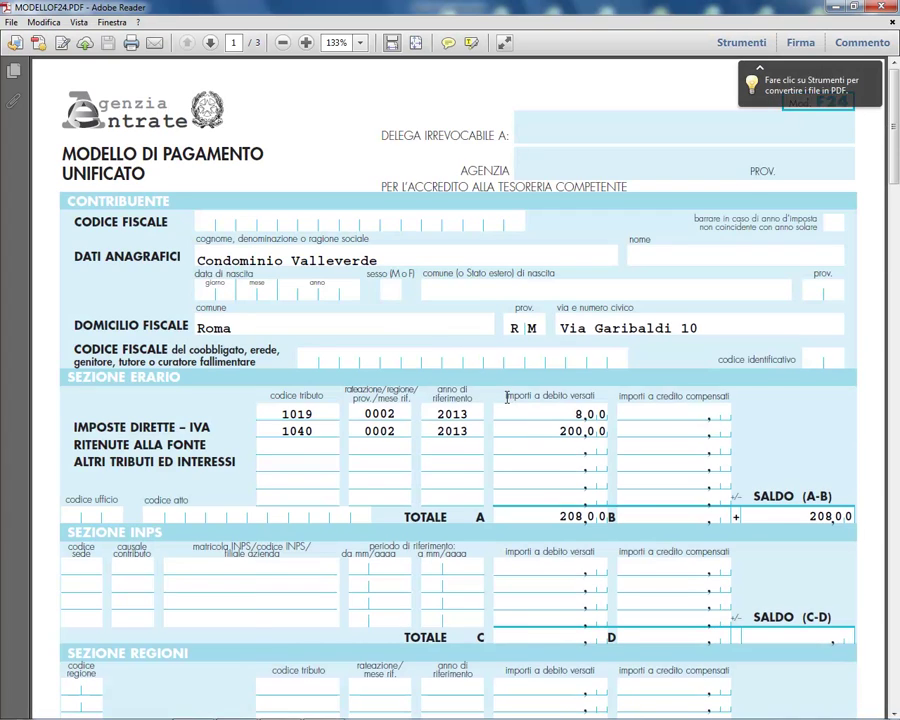
scroll(508, 400, down, 15)
scroll(507, 397, down, 15)
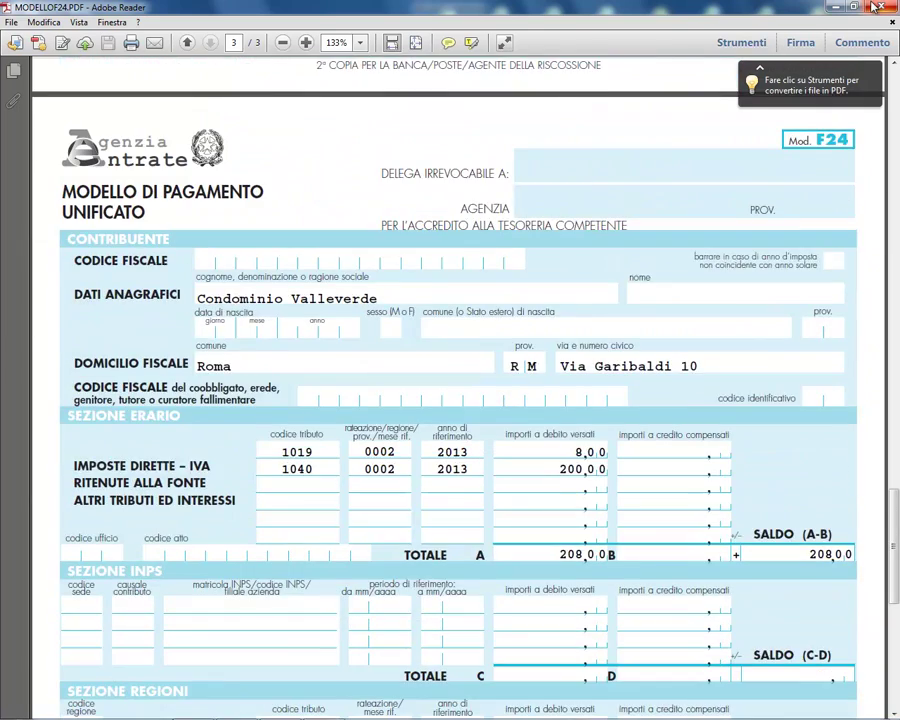
key(alt+F4)
Step: Open the accounting movements and examine the withholding tax payments for Studio NOVA and Reflex srl
click(645, 63)
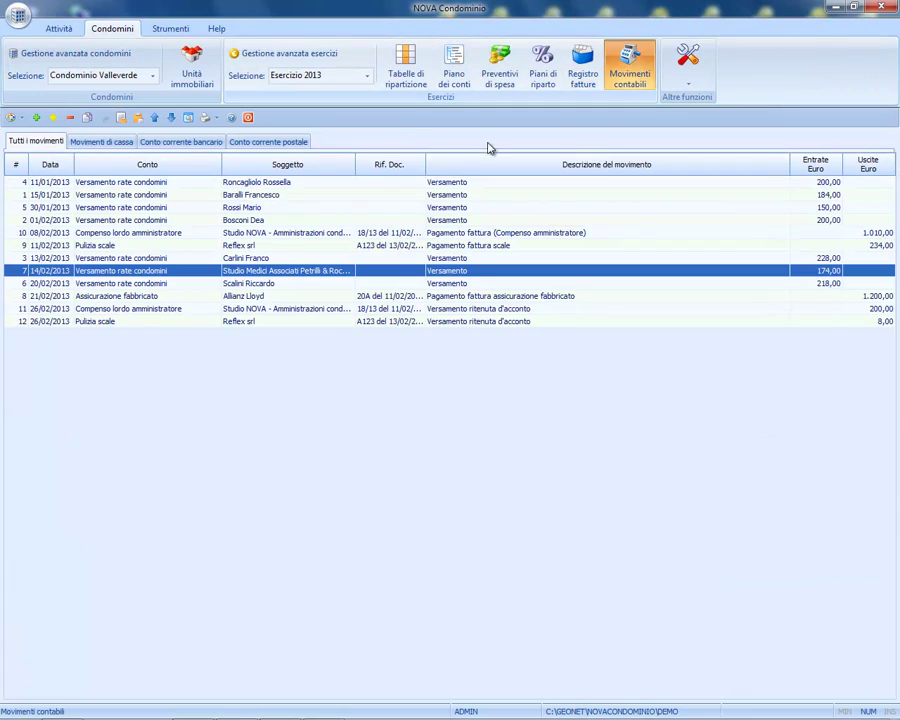
click(510, 310)
click(496, 321)
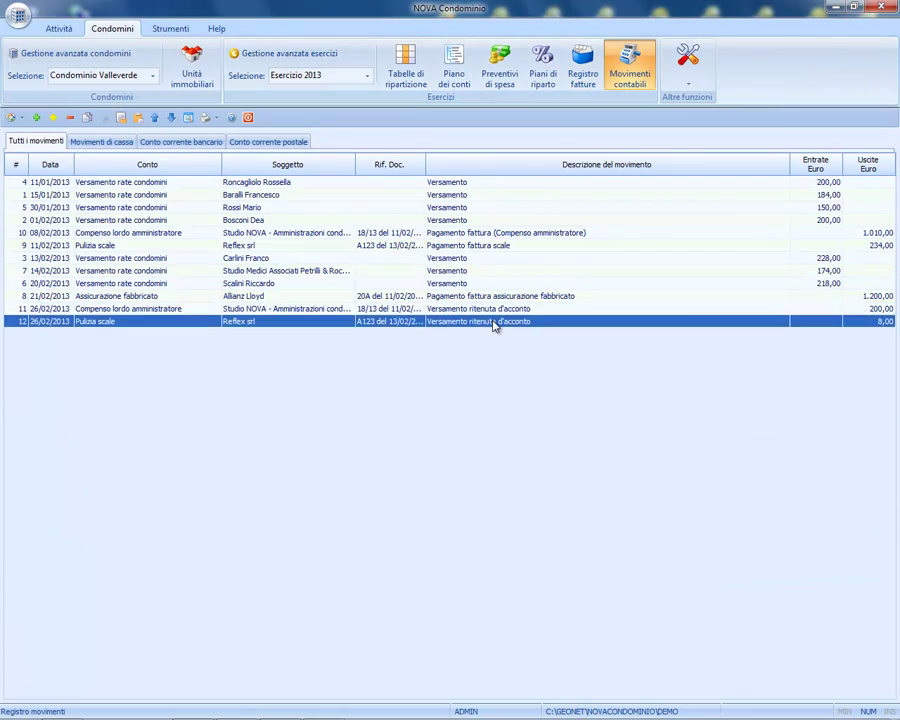
click(508, 311)
click(498, 322)
click(503, 311)
click(500, 321)
click(507, 312)
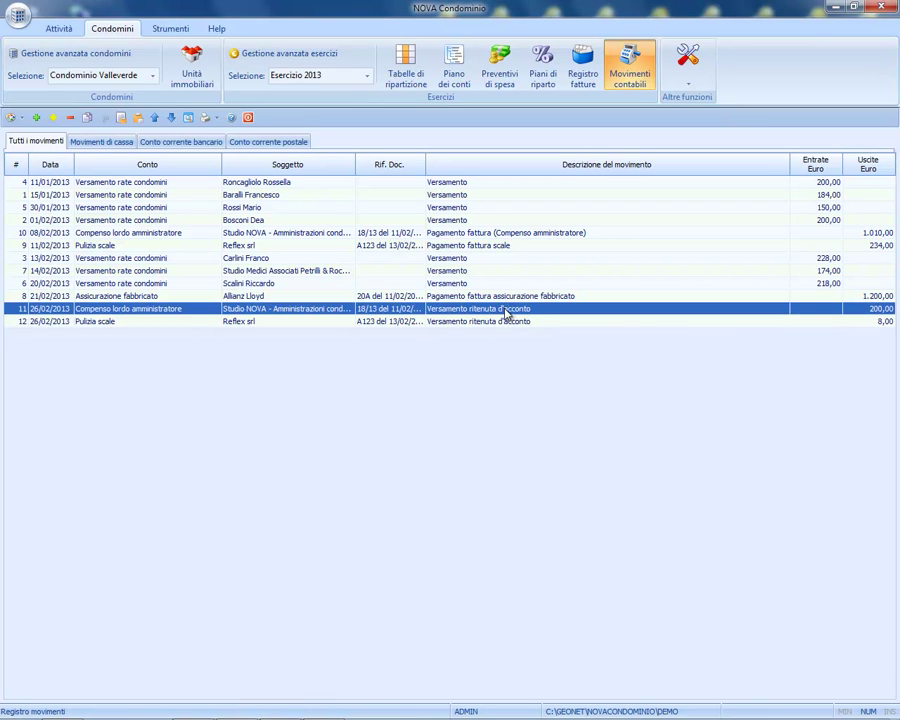
Step: Print the bilancio consuntivo as BILANCIO RAGGRUPPATO PER CONTO for group Tutti in PDF format, examine its expense entries, and close the report
click(211, 119)
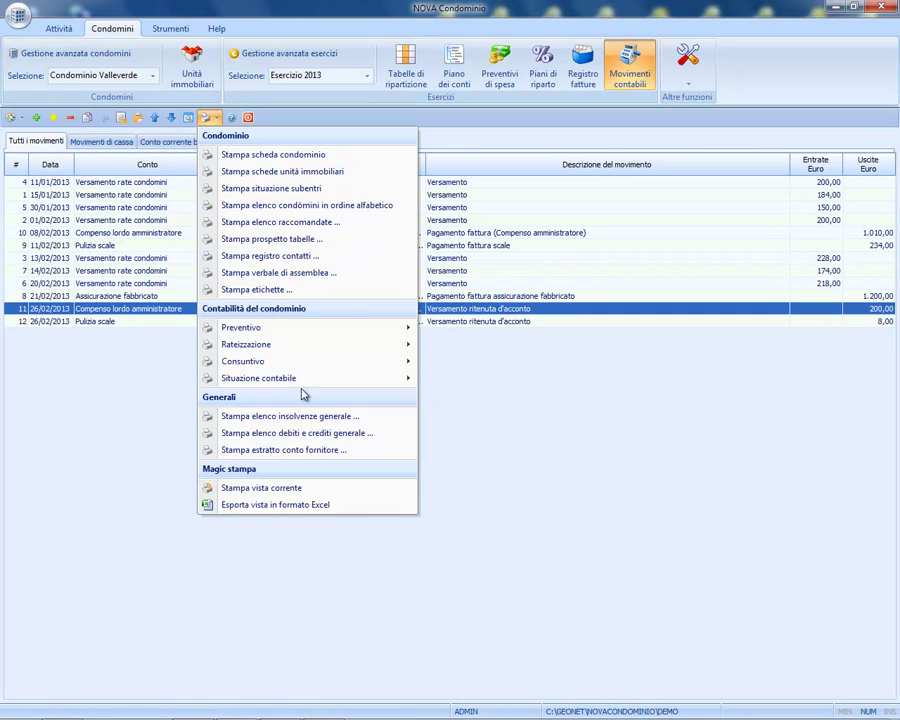
mouse_move(366, 368)
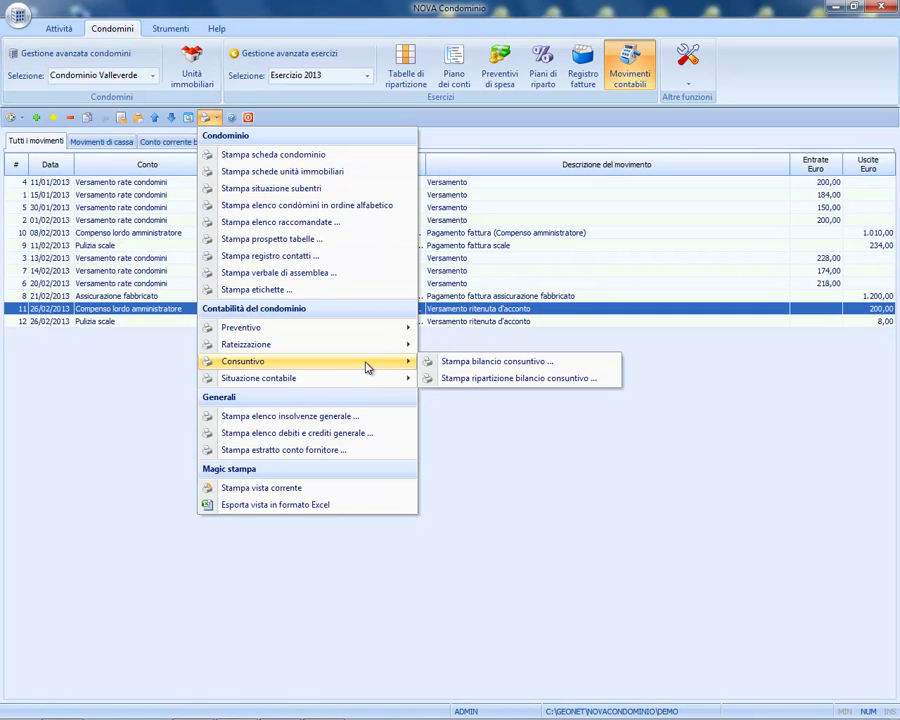
click(482, 363)
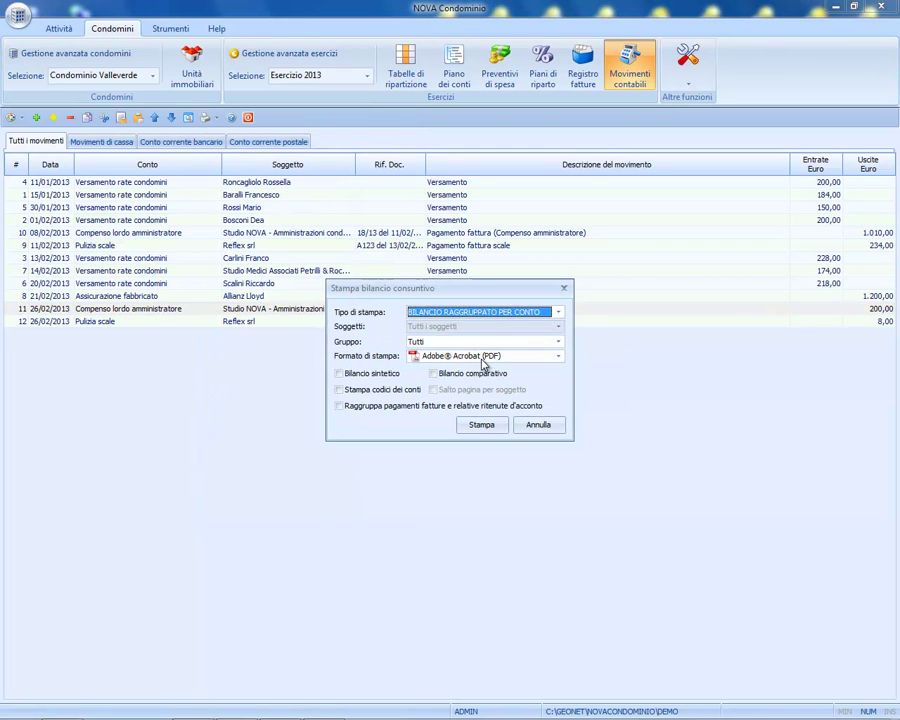
click(526, 314)
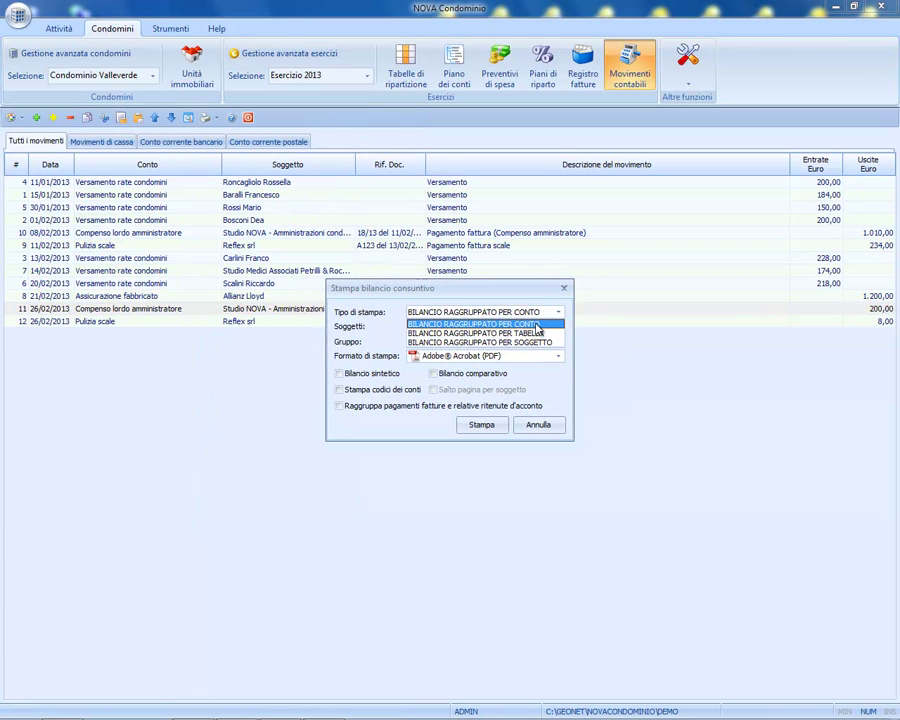
click(480, 321)
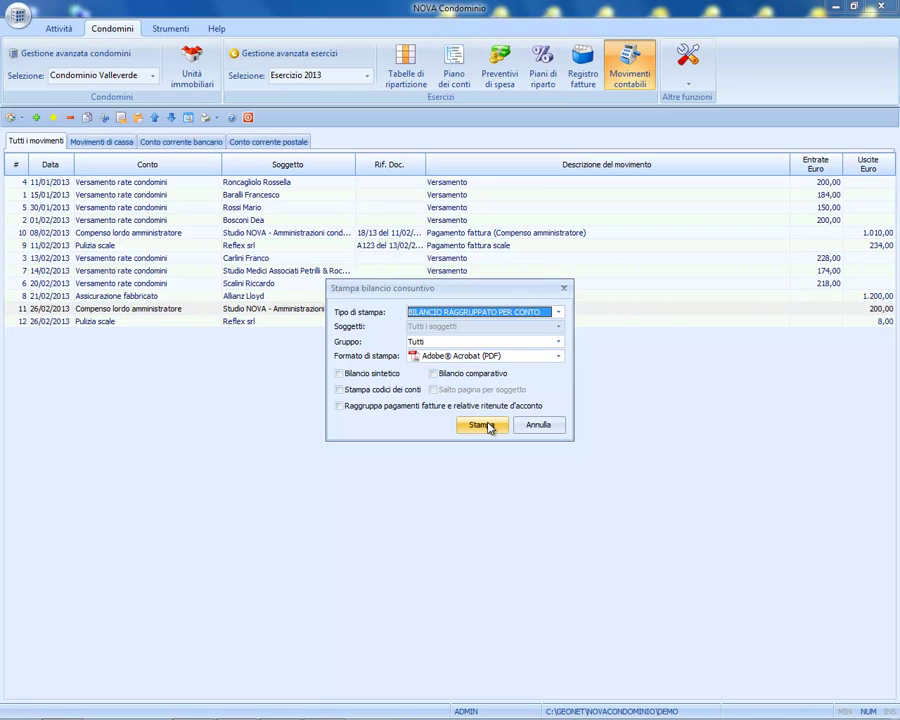
click(482, 425)
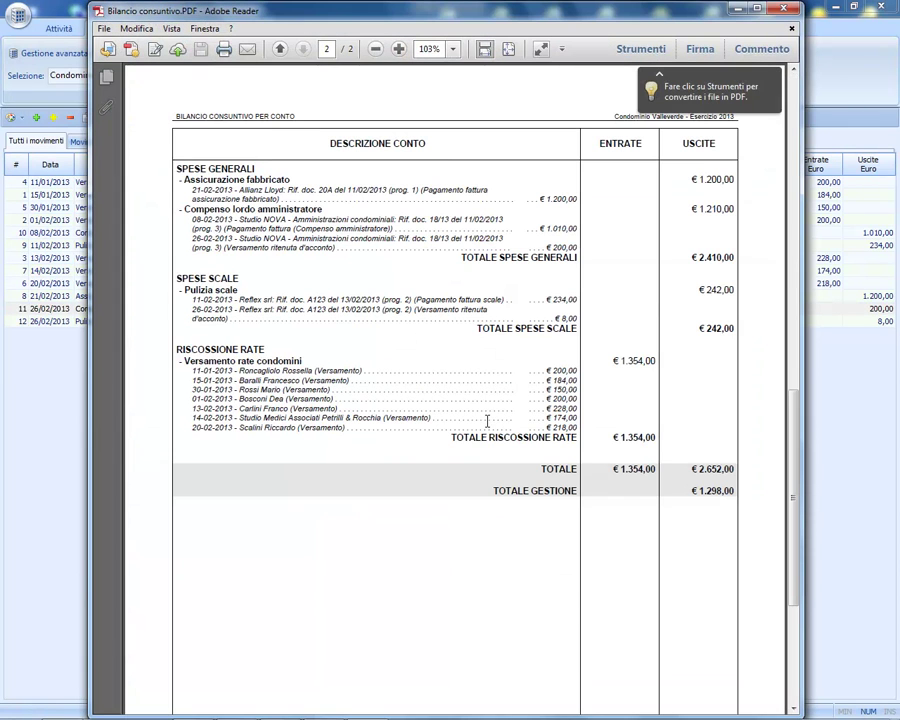
triple_click(240, 190)
double_click(550, 199)
click(318, 232)
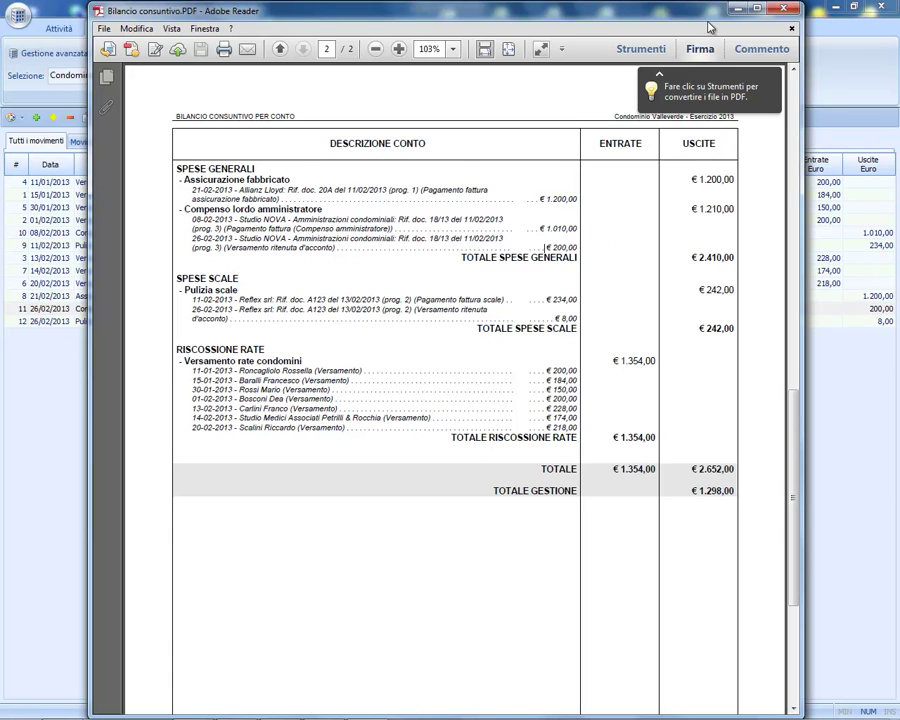
click(783, 8)
Step: Print the ripartizione bilancio consuntivo as Consuntivo ripartizioni per unità/anagrafica for group Condominio, in PDF format on A4 Orizzontale
click(209, 118)
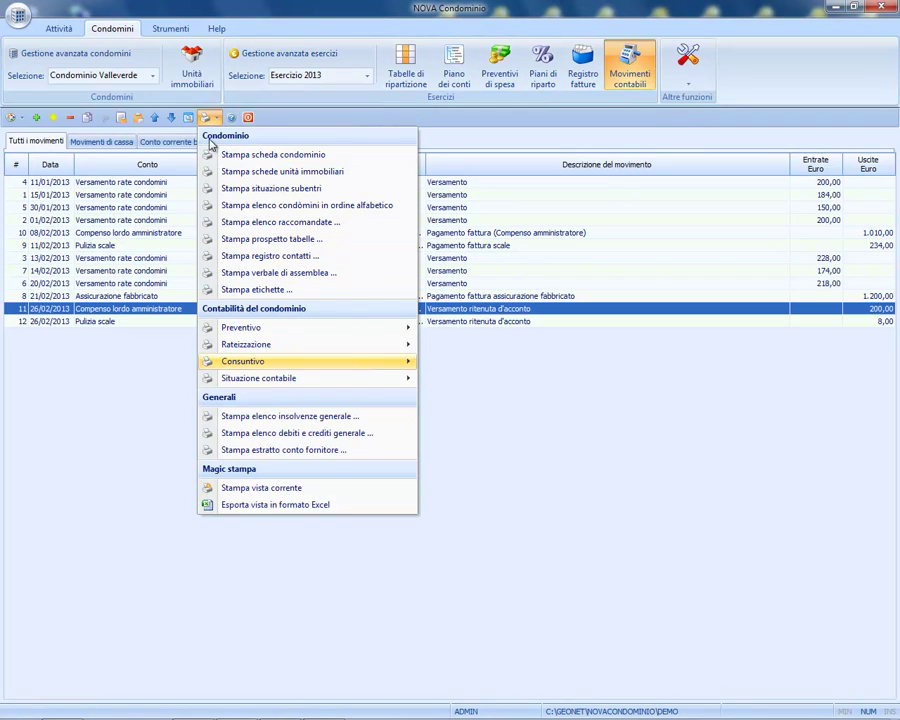
mouse_move(297, 361)
click(517, 379)
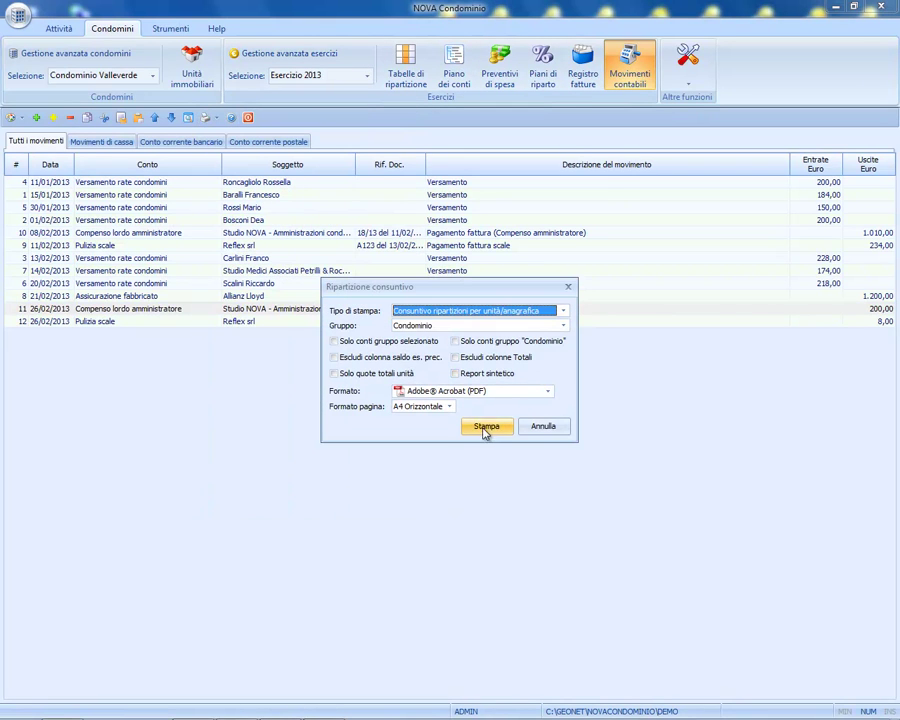
click(487, 426)
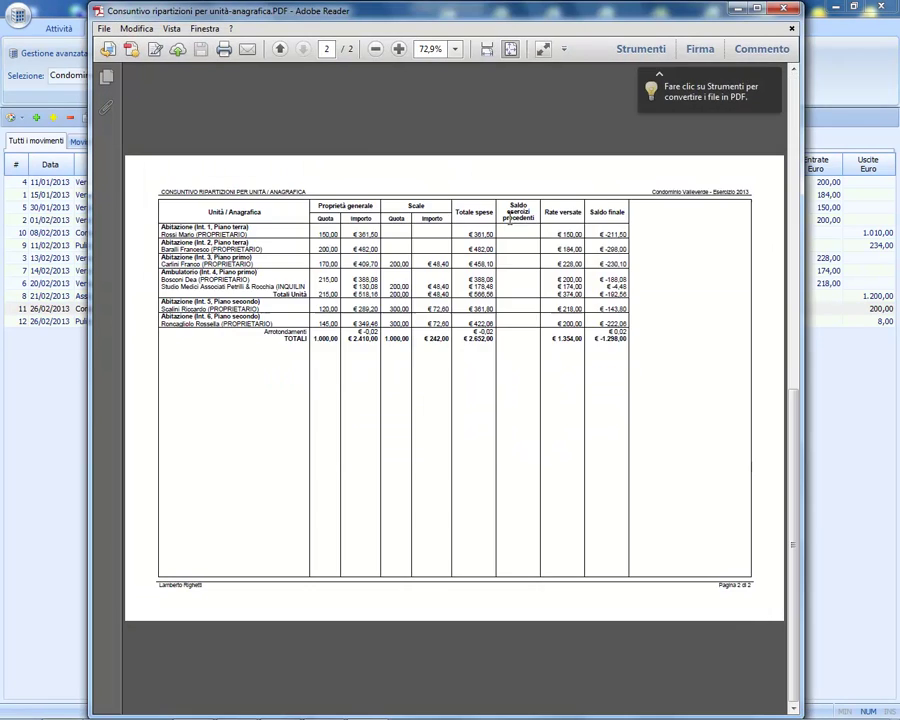